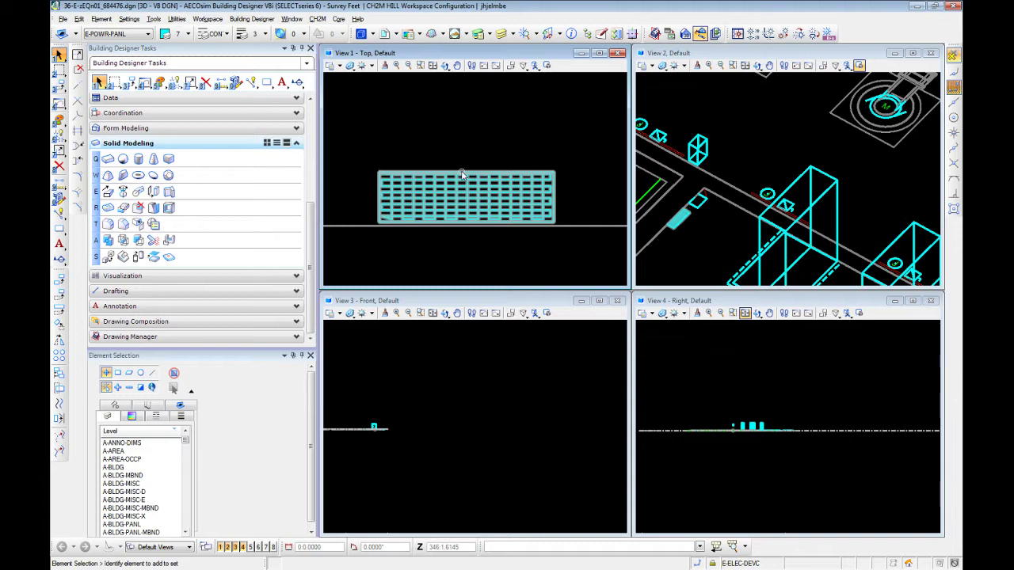
Set up a Slab Solid with locked dimensions: length 0:10, width 2:0 and height 3:0
left_click(108, 159)
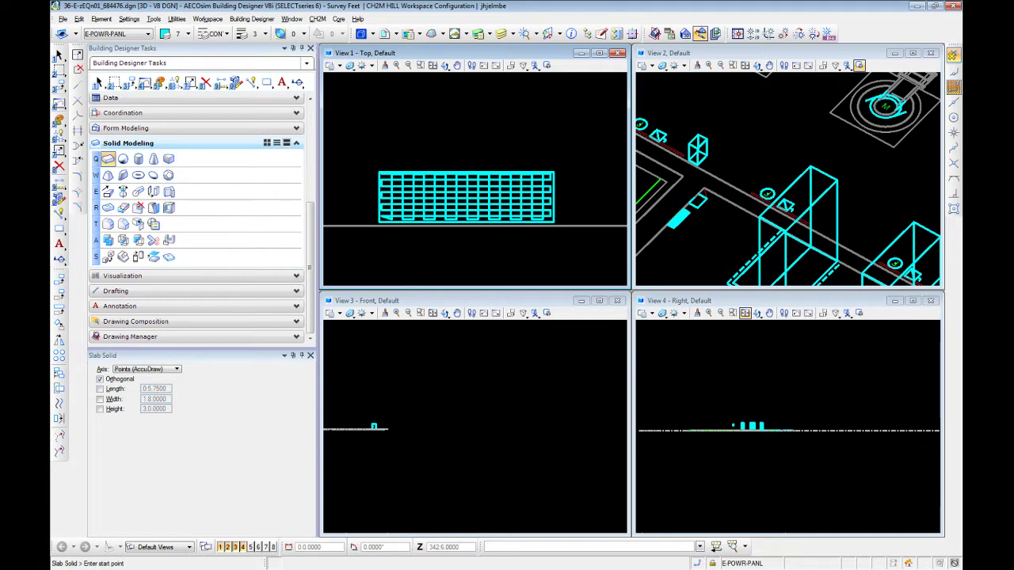
left_click(115, 388)
left_click(114, 399)
left_click(115, 408)
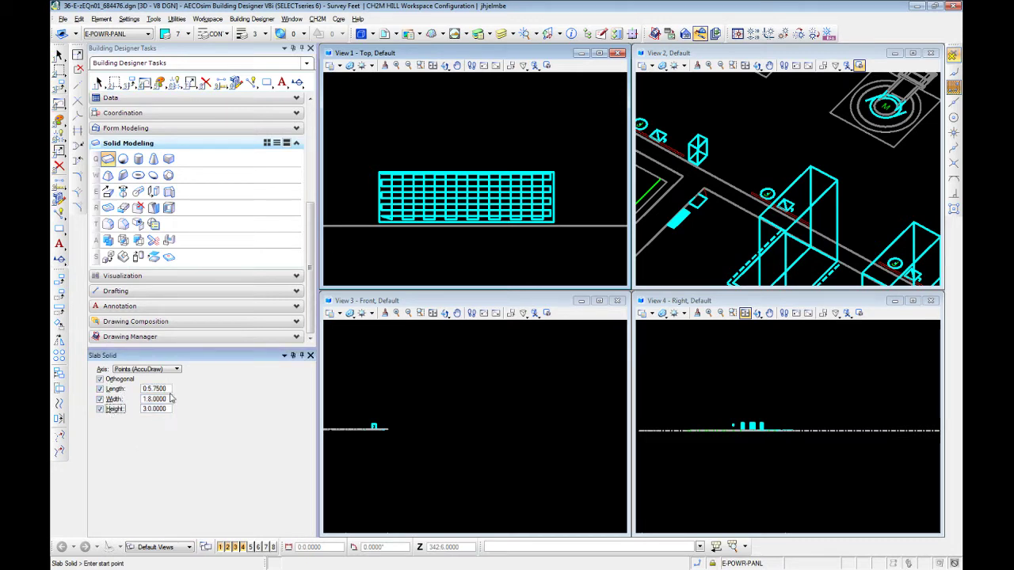
left_click_drag(168, 390, 148, 396)
left_click(168, 390)
left_click_drag(159, 391, 139, 399)
type(":1")
left_click(165, 400)
left_click_drag(168, 405, 137, 407)
Place the fixed-size slab from the panel symbol's upper-left corner in the Top view, extending it downward in the Front view
left_click(393, 168)
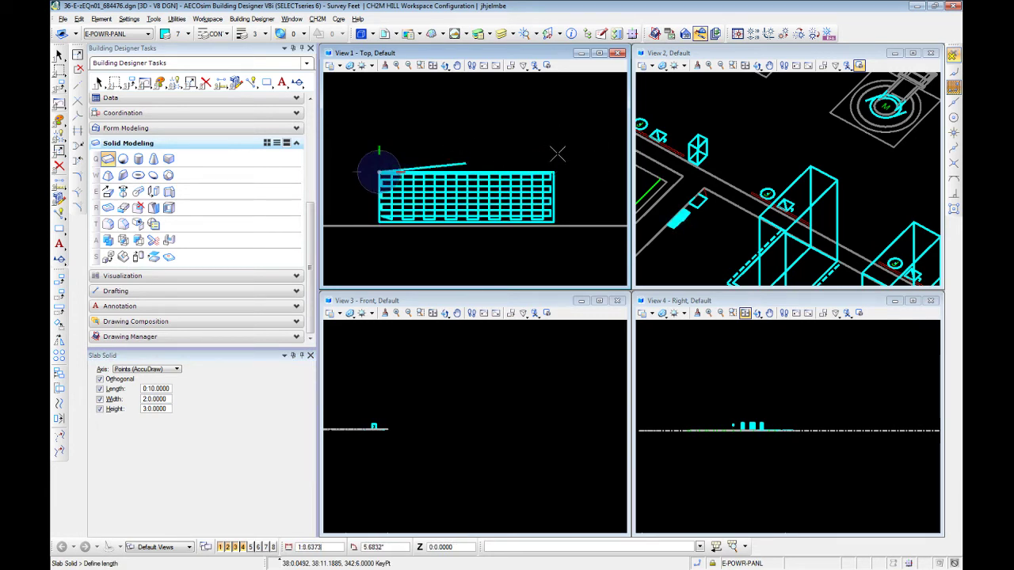
left_click(379, 104)
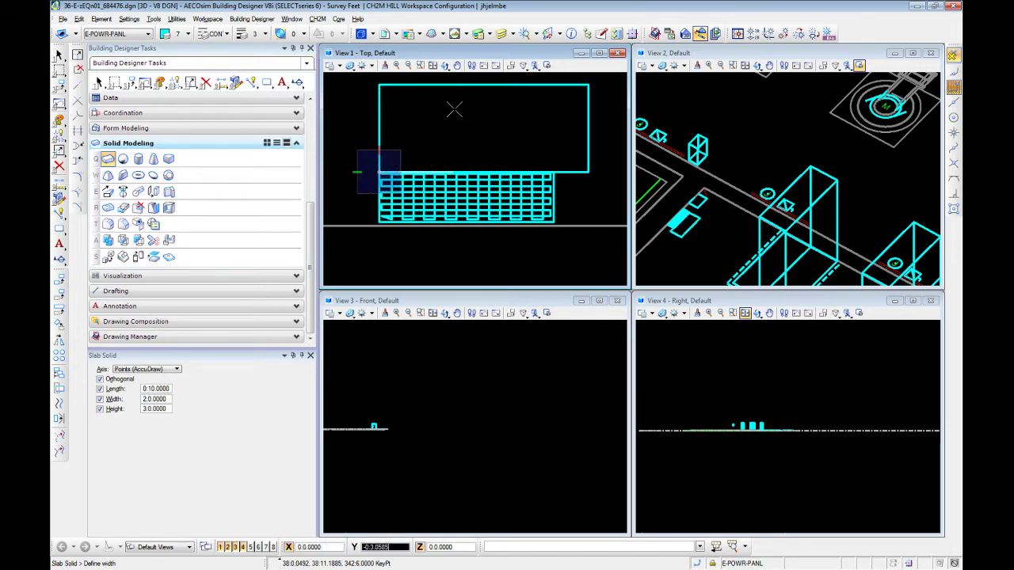
left_click(554, 114)
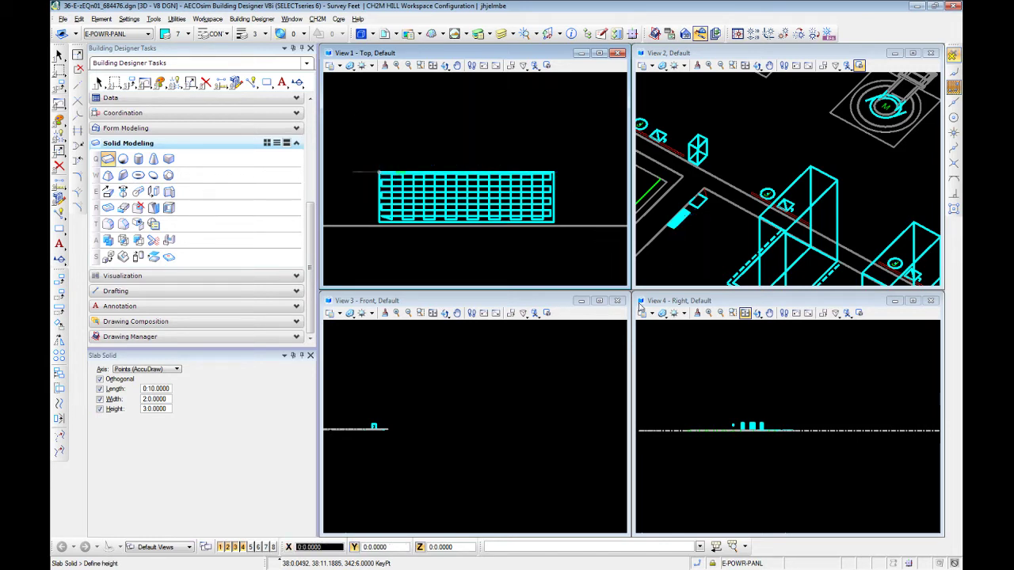
left_click(381, 500)
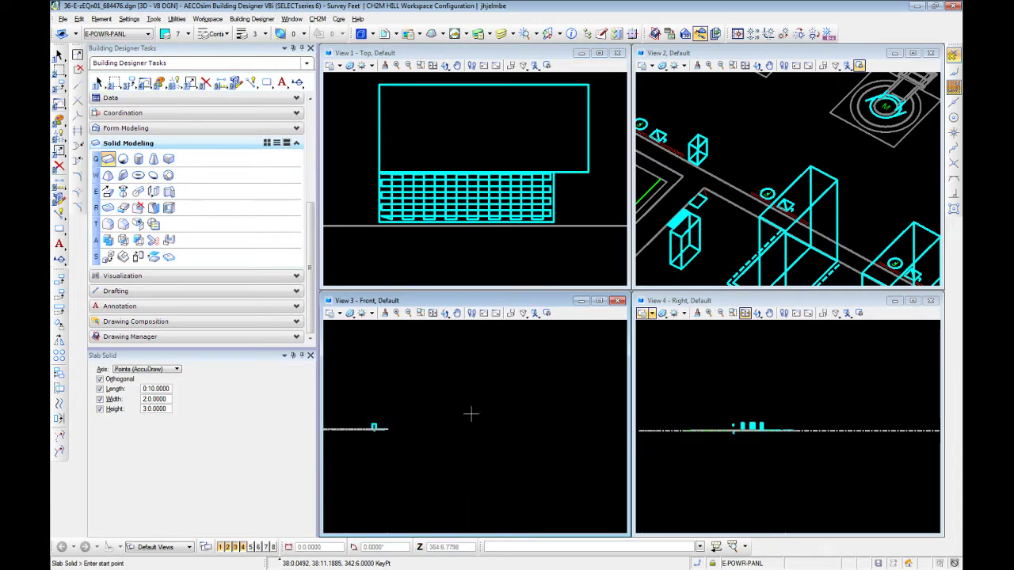
Delete the slab just placed above the panel symbol
key("Escape")
left_click(575, 171)
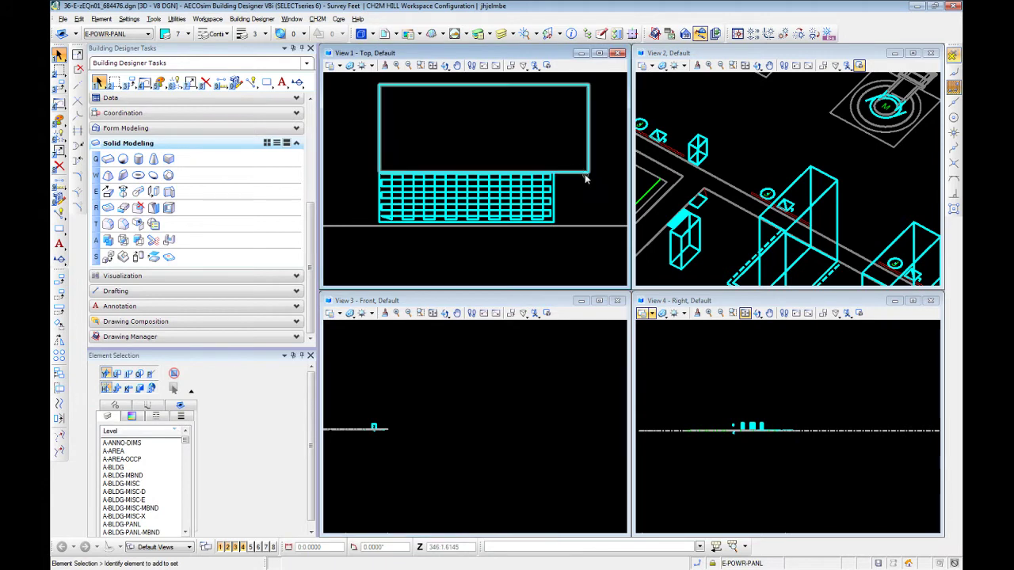
left_click(579, 173)
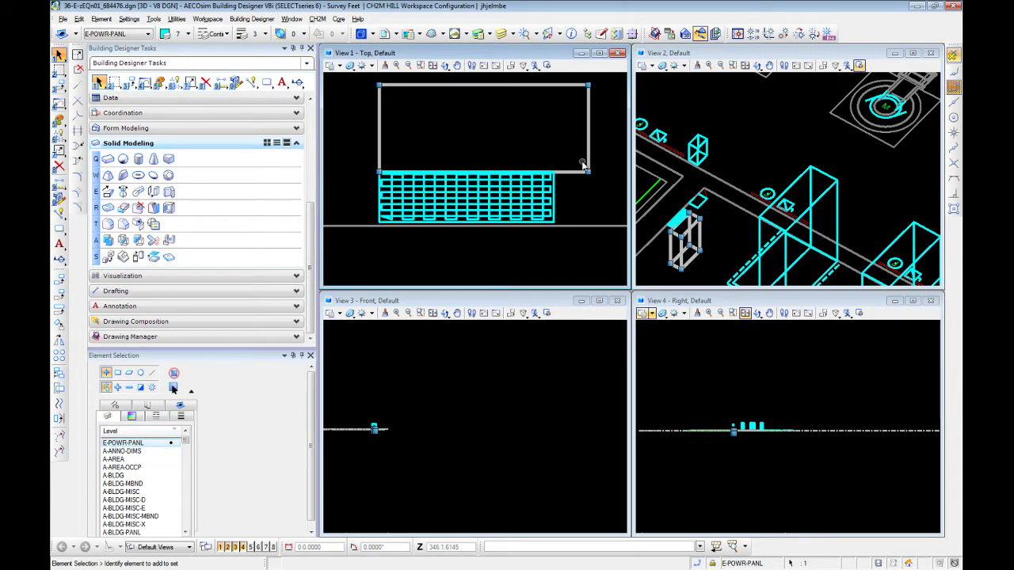
key("Delete")
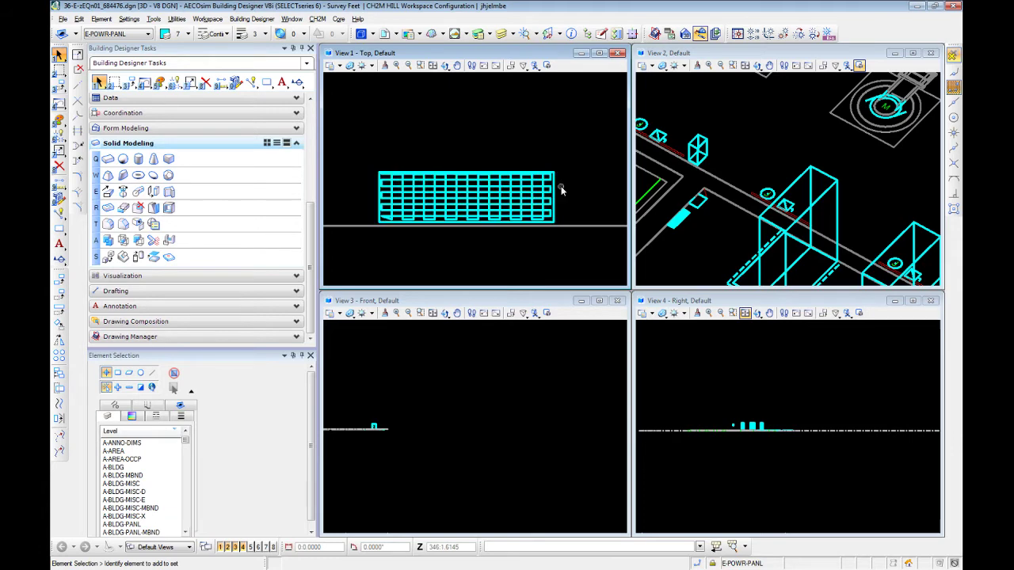
Restart the Slab Solid with its length, width and height unlocked
left_click(108, 158)
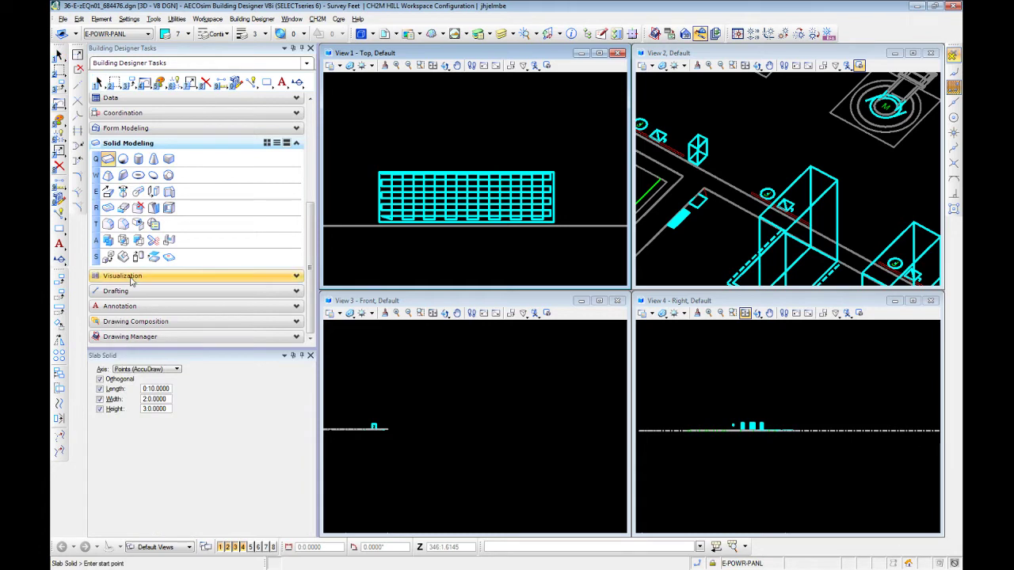
left_click(100, 389)
left_click(100, 400)
left_click(100, 409)
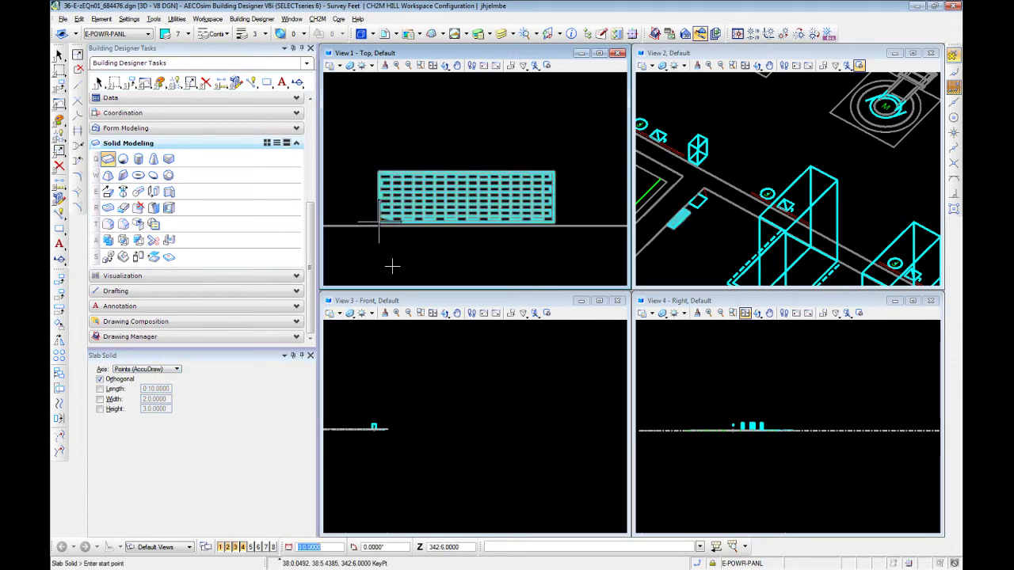
Trace the panel symbol's corners with a slab 1:8 long and 0:5.75 wide, and extend it 3 feet downward
left_click(379, 222)
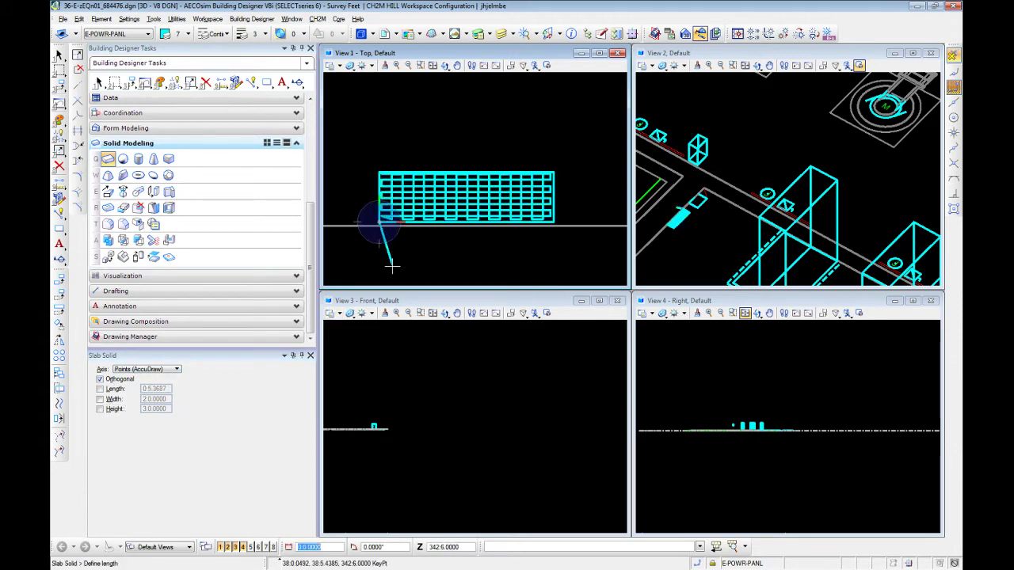
left_click(556, 226)
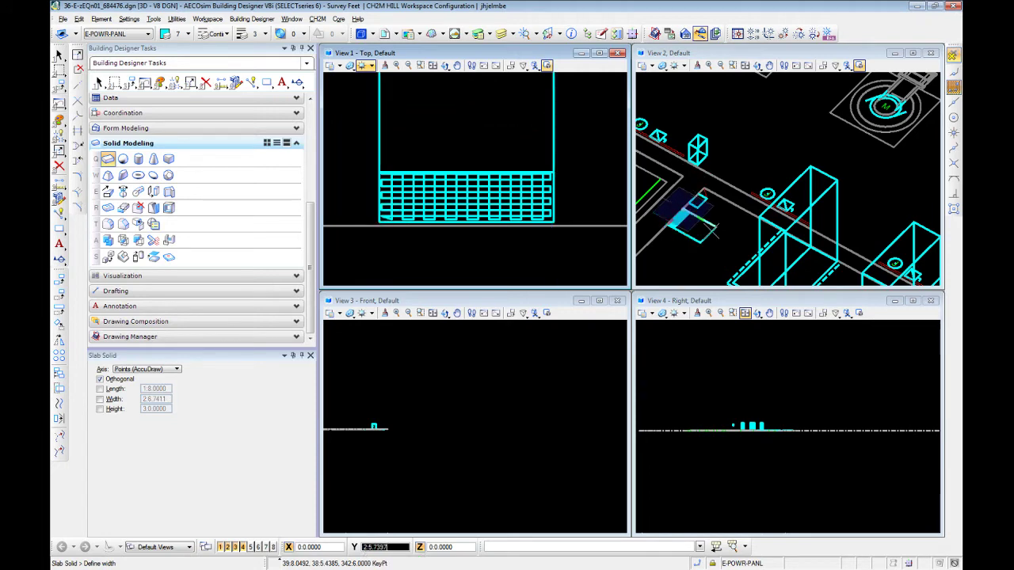
scroll(681, 218, "up", 4)
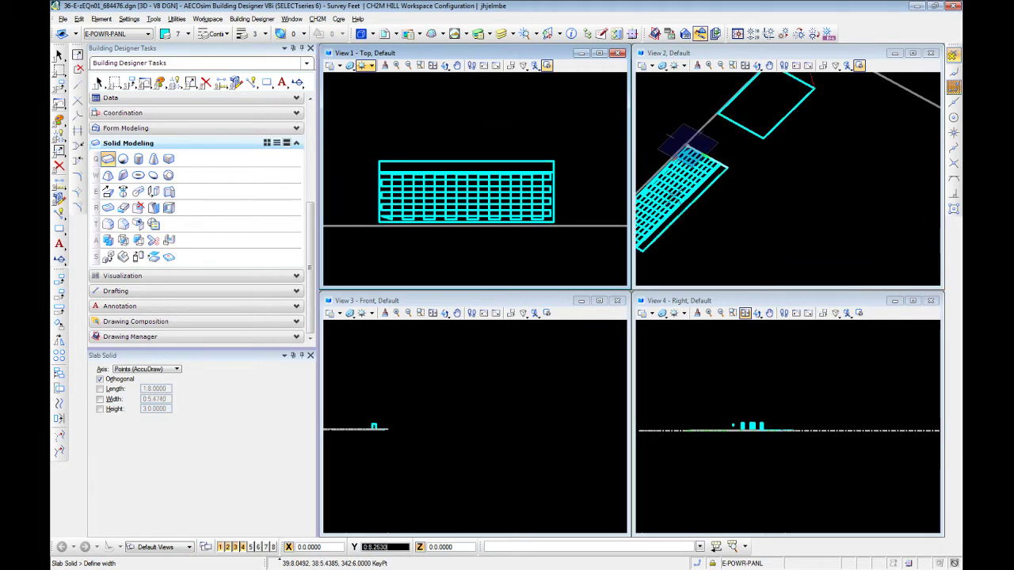
scroll(590, 170, "up", 4)
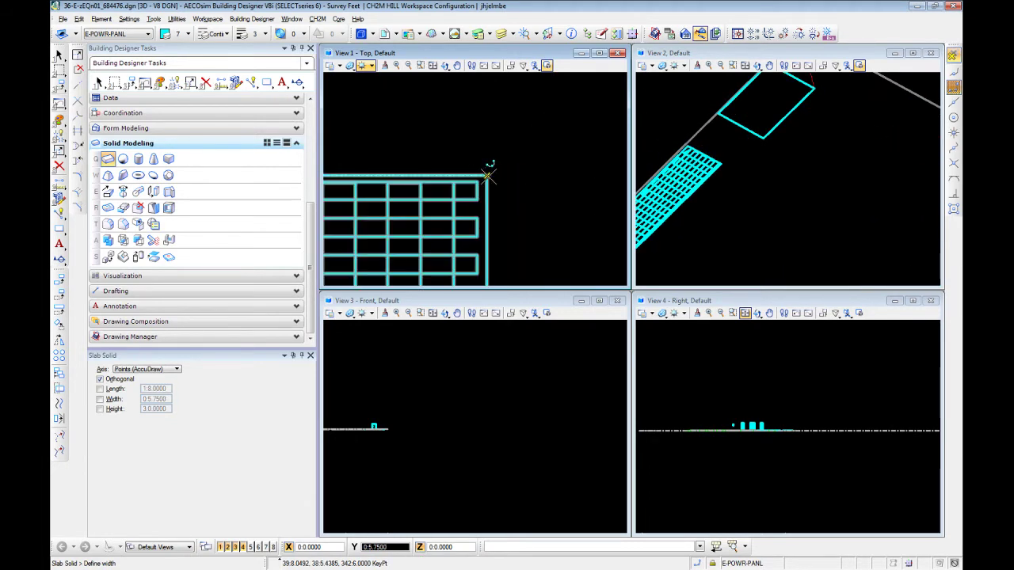
left_click(488, 175)
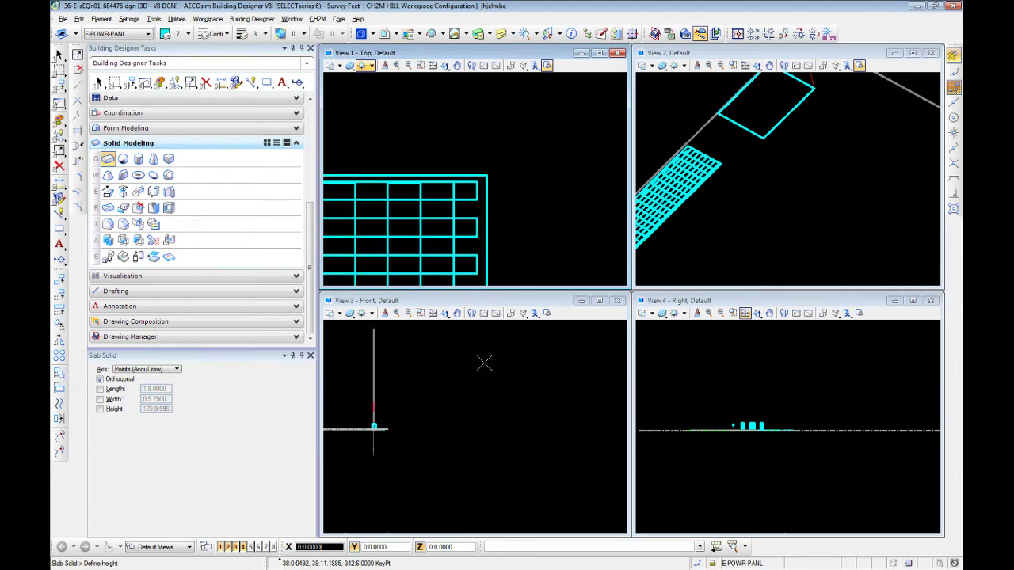
type("3")
left_click(396, 470)
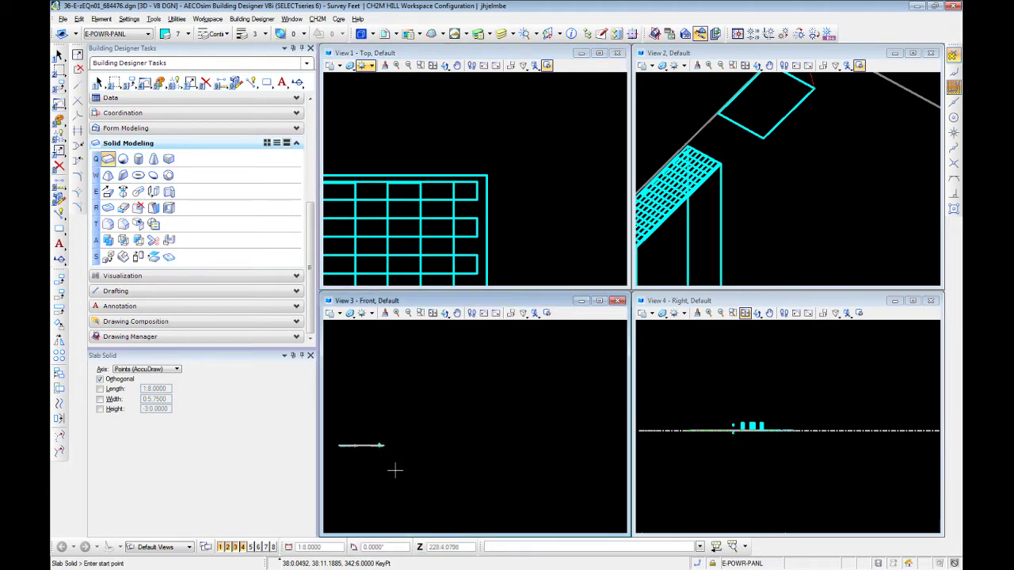
scroll(752, 198, "down", 5)
scroll(757, 178, "down", 3)
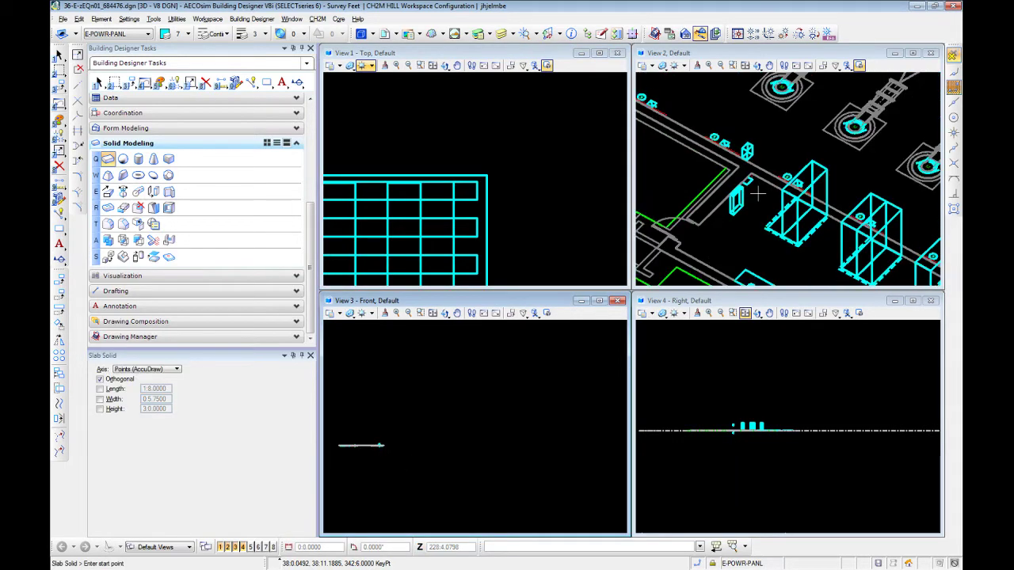
key("Escape")
Select the new panel slab and examine it among the surrounding electrical equipment in the 3D view
scroll(745, 219, "up", 1)
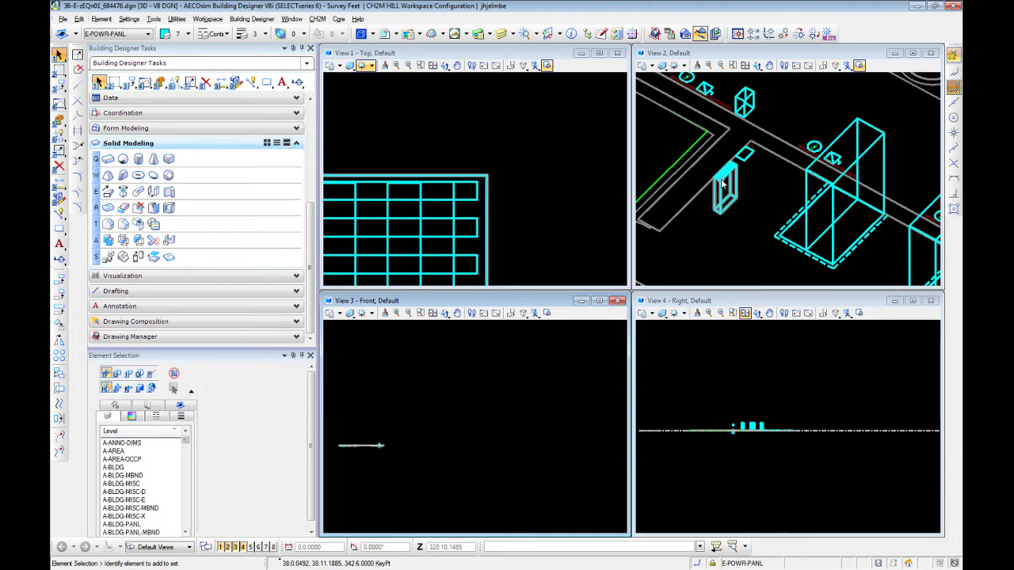
scroll(721, 182, "up", 2)
left_click(721, 184)
scroll(754, 211, "down", 4)
scroll(752, 212, "down", 2)
middle_click_drag(752, 213, 756, 162)
scroll(756, 163, "up", 3)
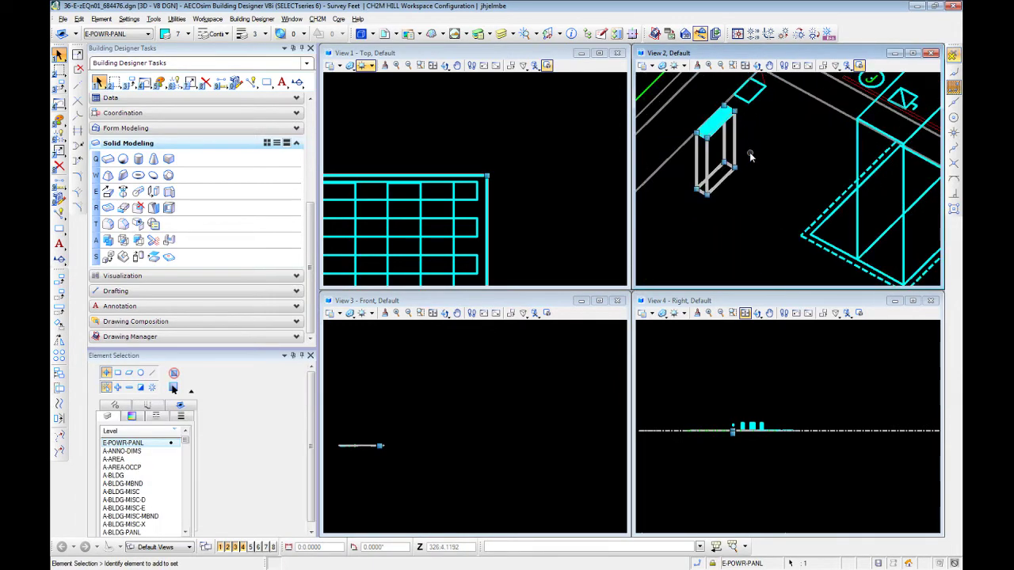
scroll(758, 160, "down", 1)
scroll(758, 159, "down", 2)
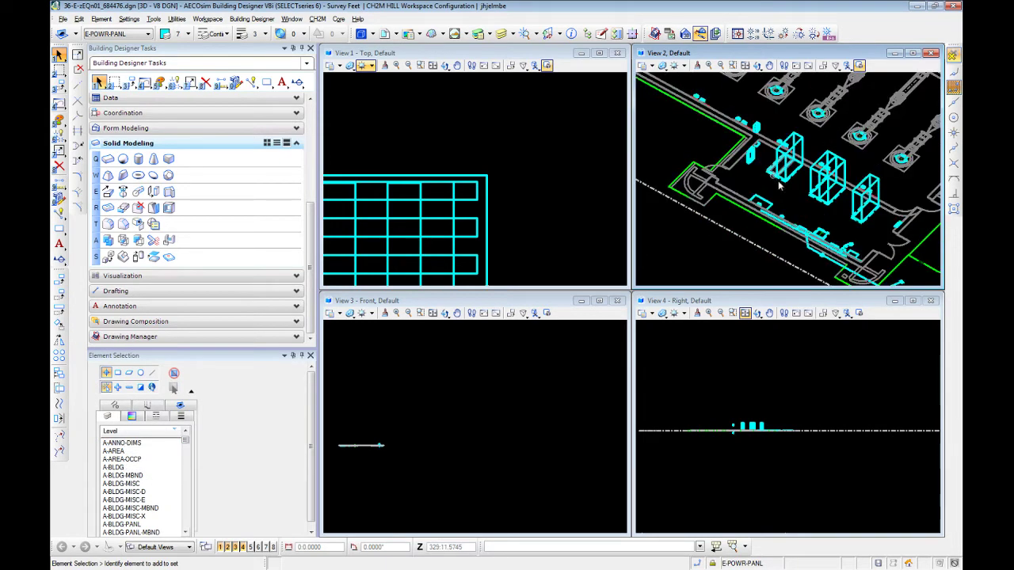
Begin a slab at the upper-right corner of the vertical panel symbol near the transformer, with its 0:5.75 length along the short edge
scroll(802, 212, "up", 3)
scroll(820, 260, "up", 2)
middle_click_drag(828, 273, 795, 161)
scroll(569, 132, "up", 4)
middle_click_drag(569, 132, 472, 209)
scroll(473, 209, "down", 5)
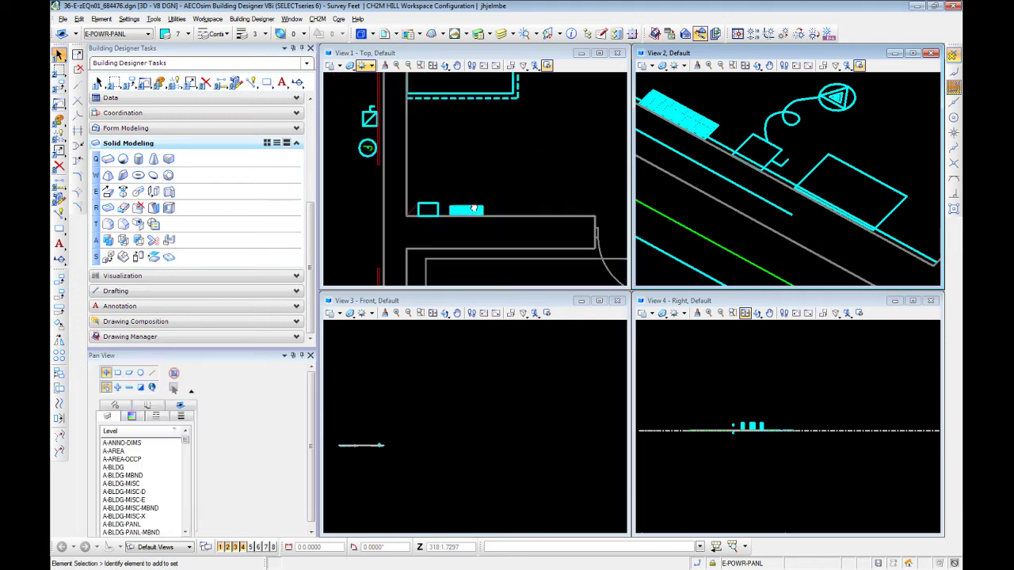
scroll(520, 119, "up", 4)
scroll(447, 145, "up", 2)
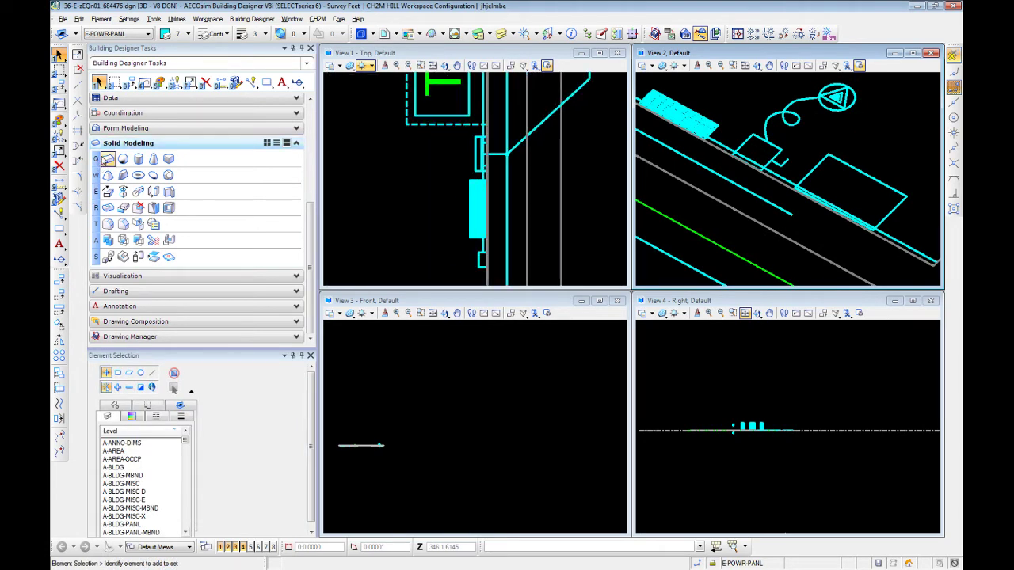
left_click(108, 159)
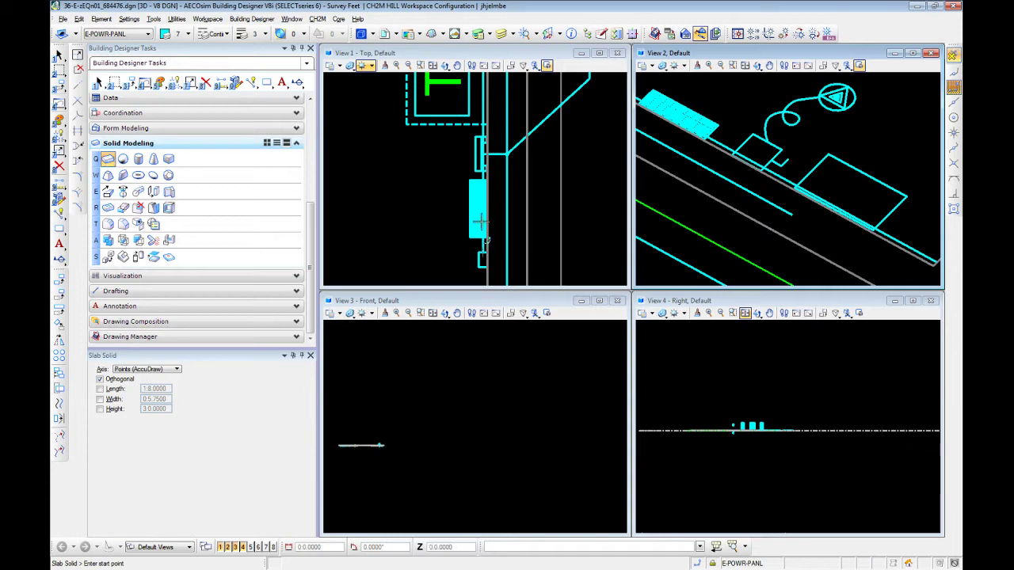
scroll(475, 244, "up", 3)
key("Escape")
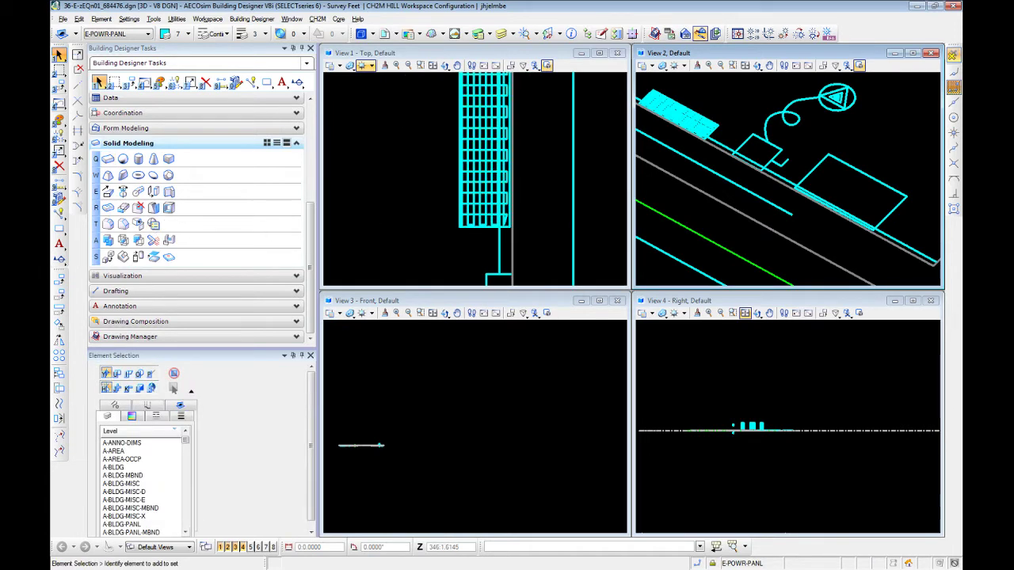
left_click(108, 159)
scroll(341, 244, "down", 2)
scroll(403, 152, "up", 3)
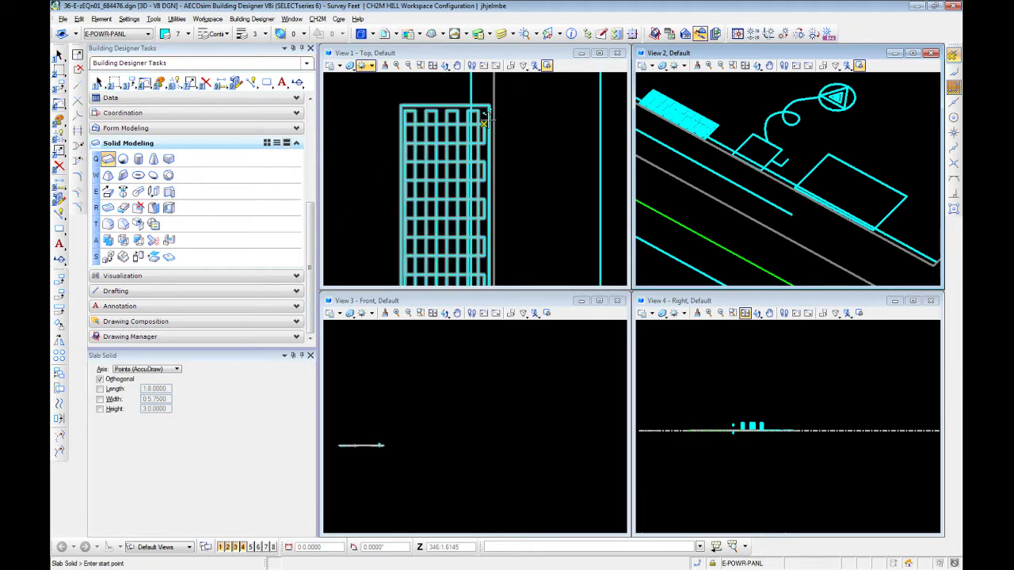
middle_click(486, 106)
left_click(489, 106)
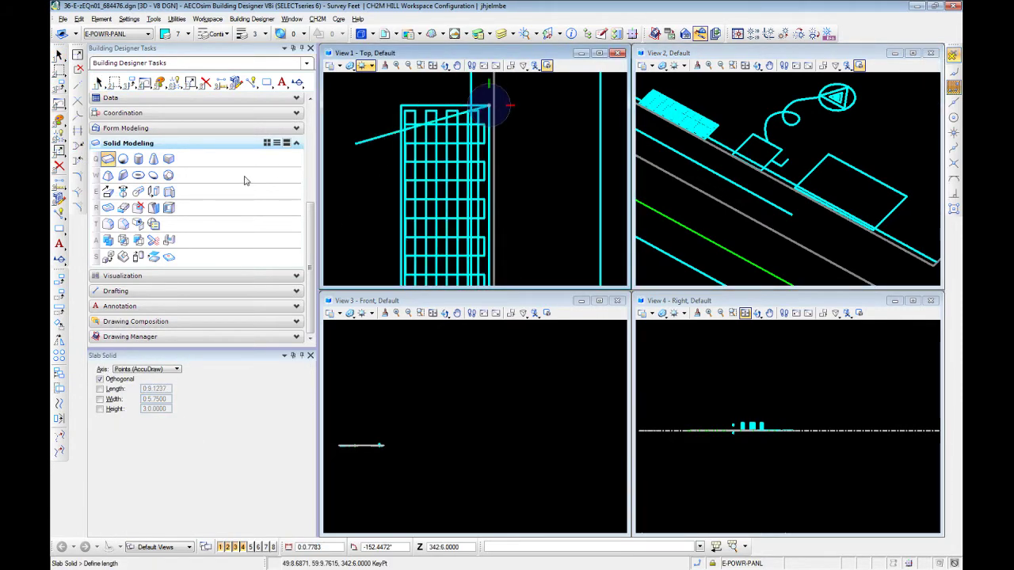
left_click(402, 105)
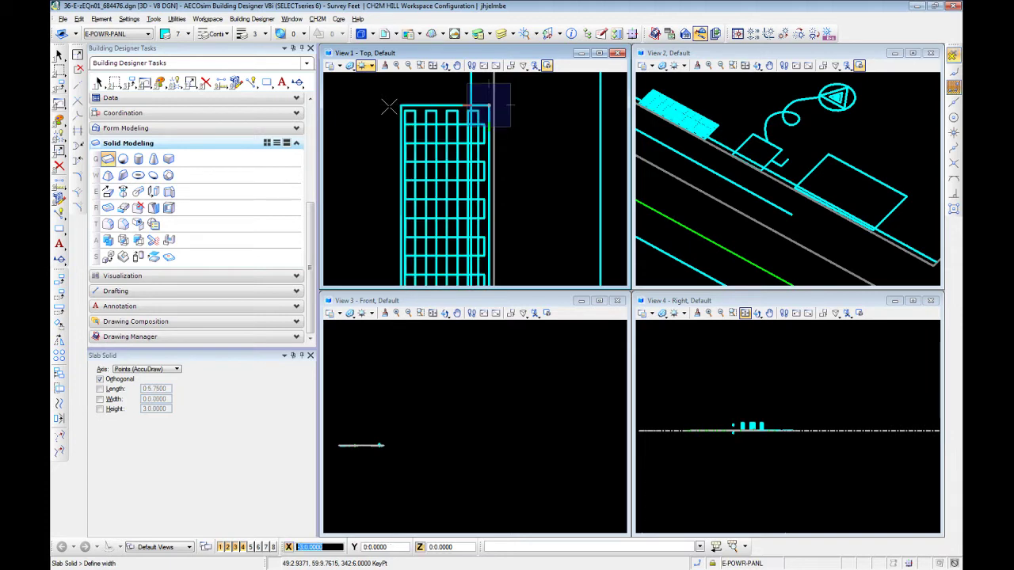
Snap the slab's width to the panel symbol's lower edge at 1:8 and extend it 3 feet downward
scroll(367, 125, "down", 1)
scroll(377, 171, "up", 3)
scroll(377, 174, "up", 3)
middle_click_drag(384, 97, 394, 140)
scroll(394, 139, "up", 3)
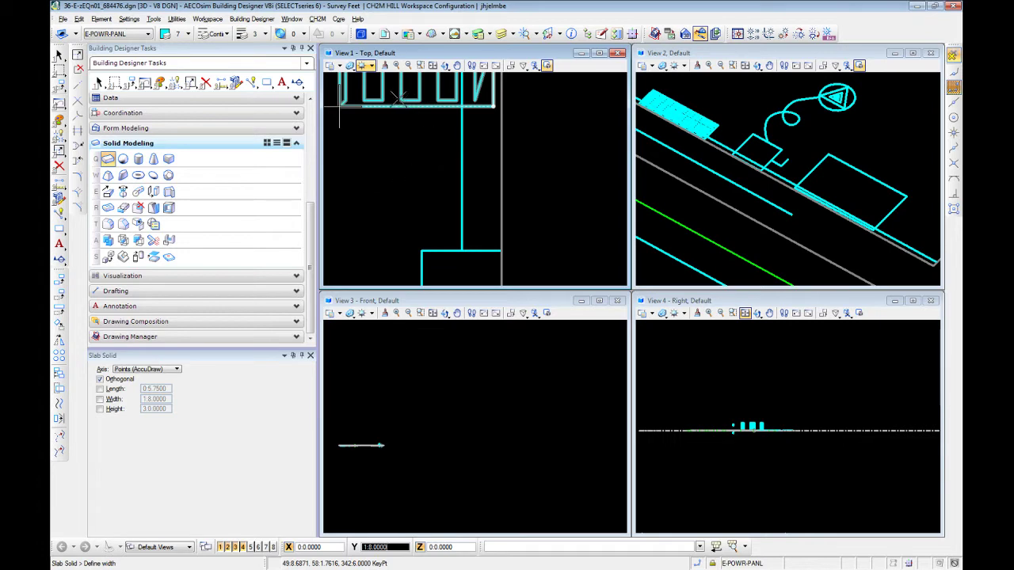
middle_click_drag(408, 106, 427, 188)
scroll(421, 165, "up", 2)
scroll(421, 165, "down", 1)
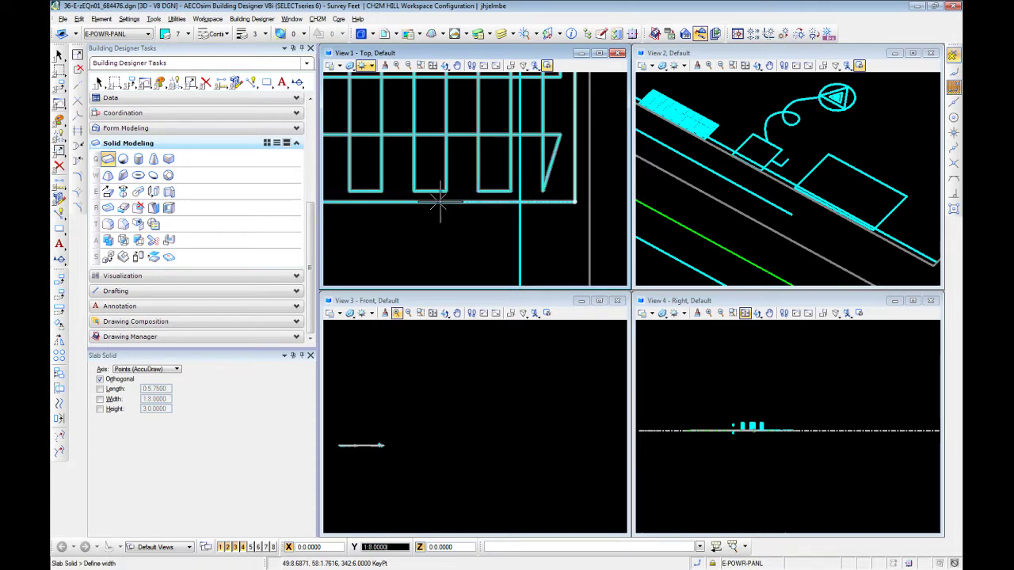
left_click(440, 202)
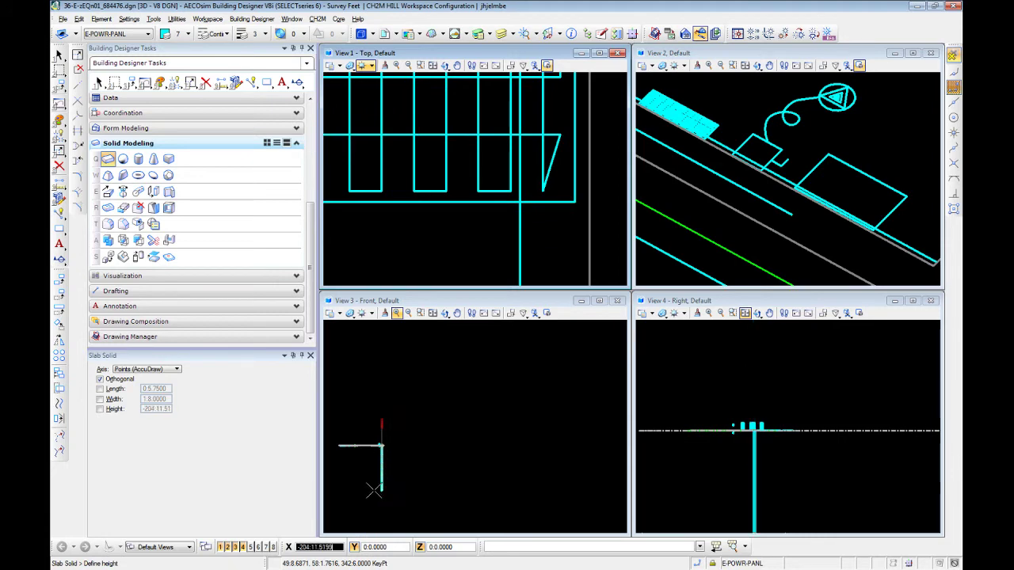
type("3")
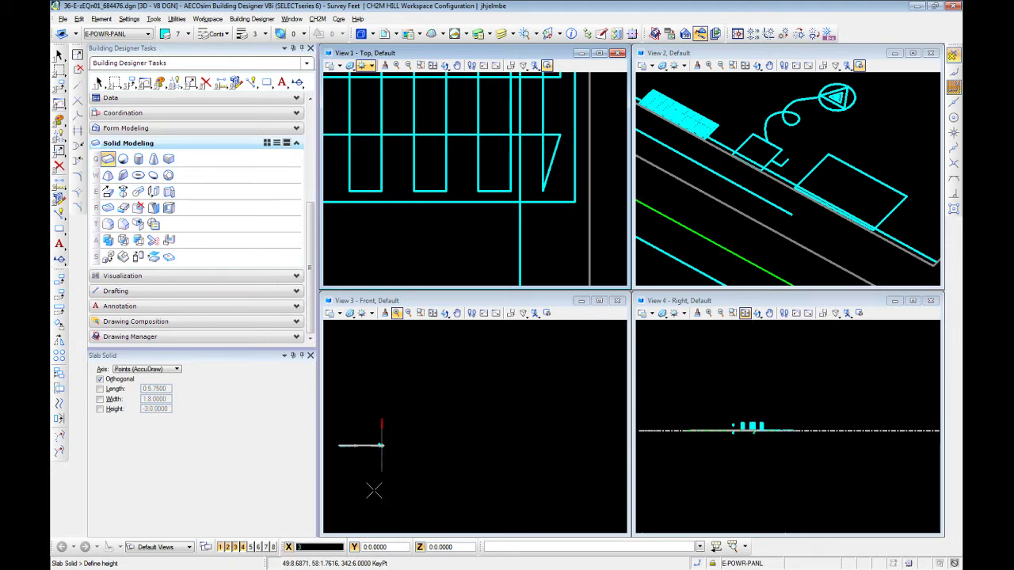
left_click(373, 476)
scroll(815, 122, "down", 5)
middle_click_drag(815, 122, 758, 252)
scroll(766, 196, "up", 4)
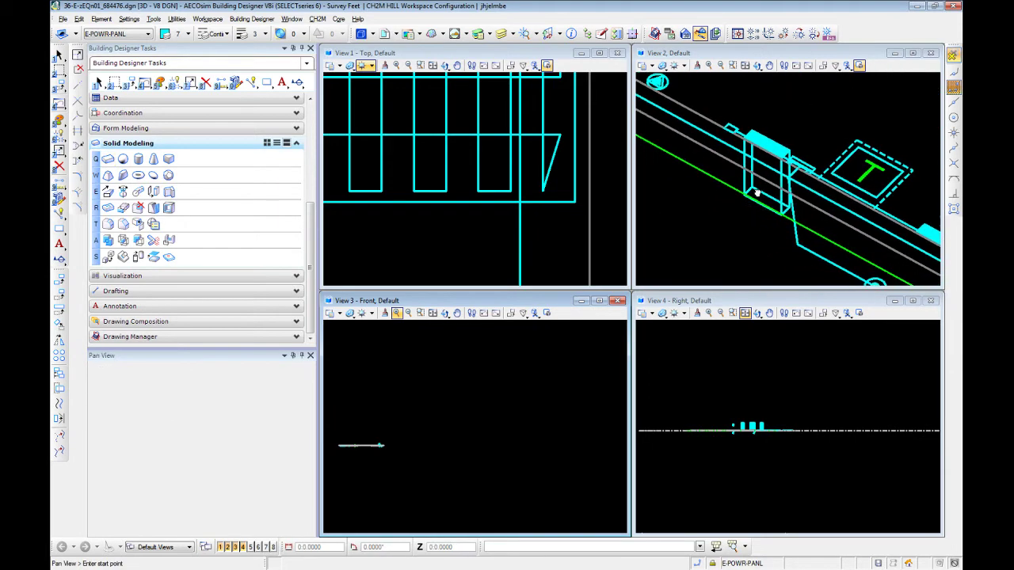
key("Escape")
Select the second panel slab and examine it alongside the other equipment in the 3D view
scroll(763, 138, "up", 3)
left_click(764, 177)
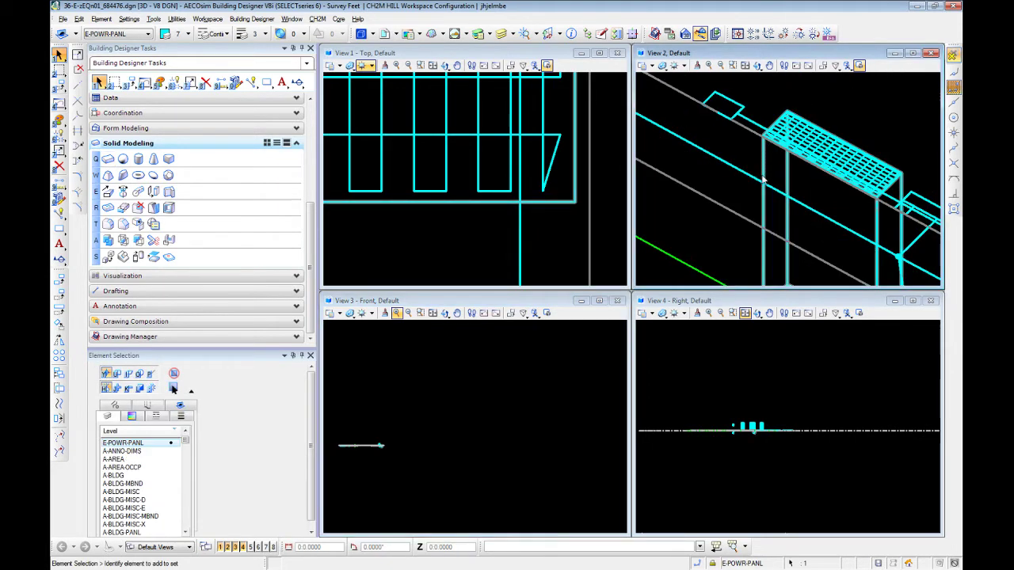
scroll(789, 184, "down", 4)
scroll(780, 140, "up", 3)
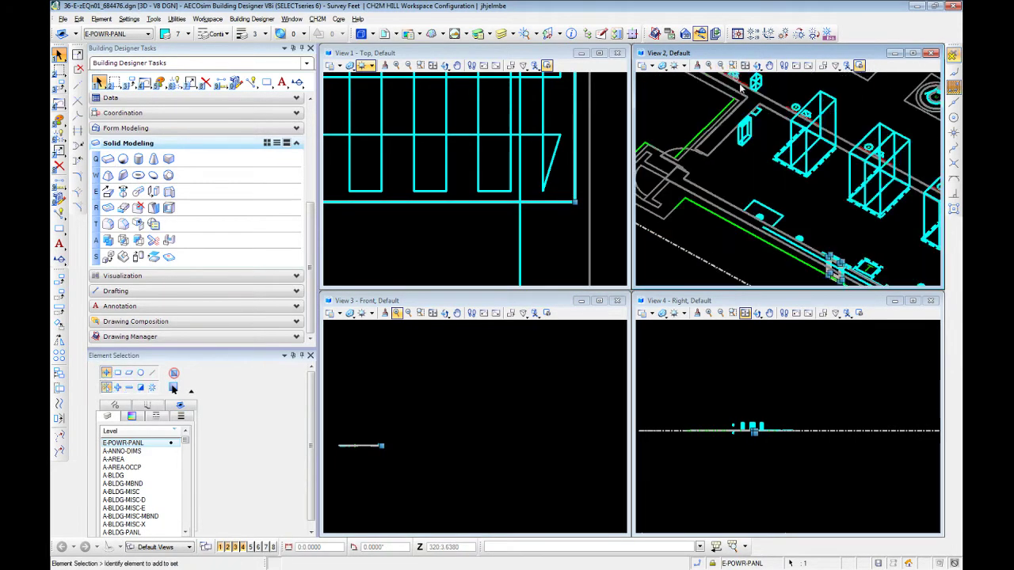
Add the panel slab near the room corner to the selection and start moving both slabs from one of its corners
middle_click_drag(758, 125, 805, 232)
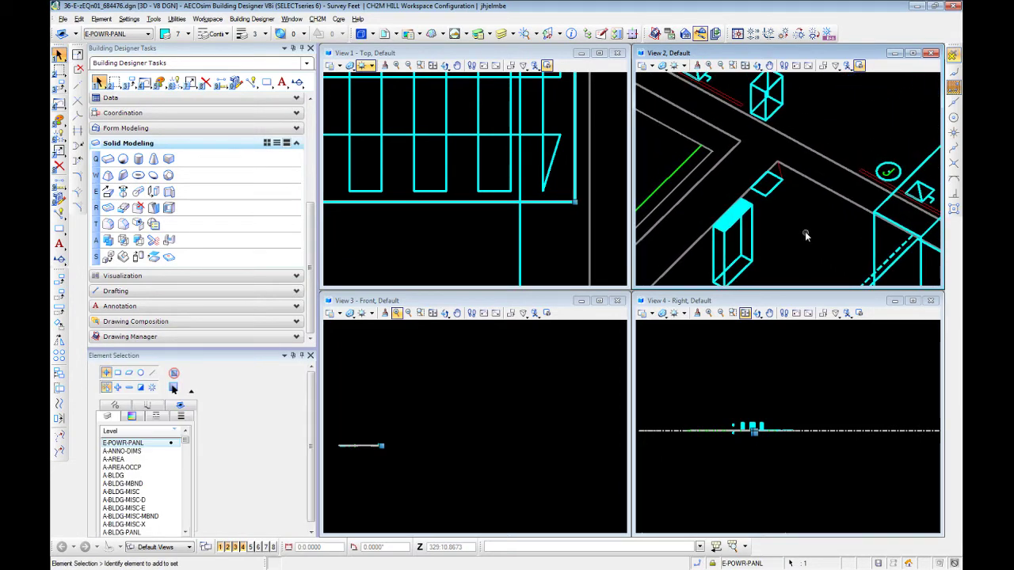
scroll(663, 227, "down", 4)
middle_click_drag(720, 261, 714, 166)
scroll(759, 241, "up", 2)
scroll(666, 158, "down", 2)
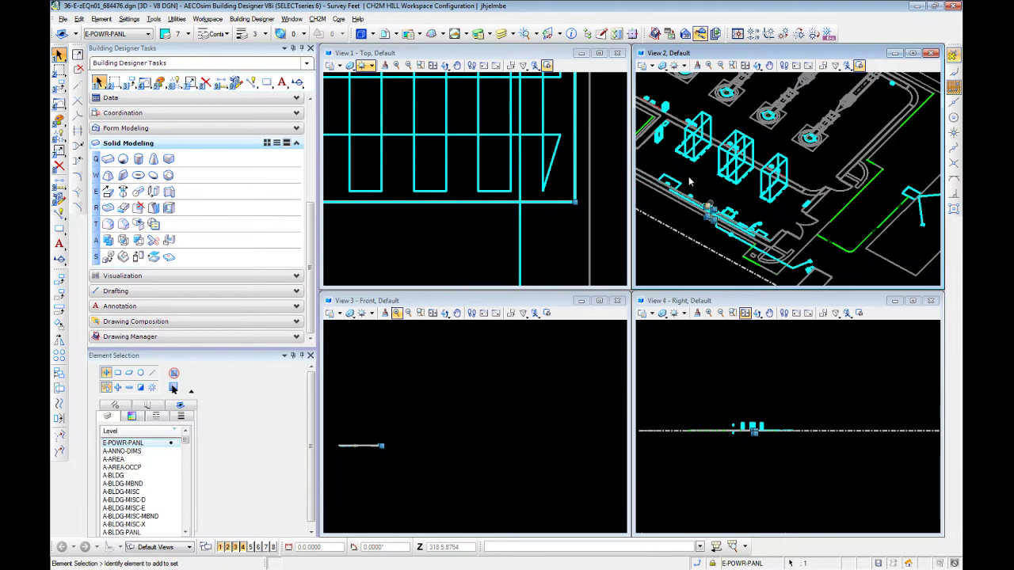
right_click(657, 148)
left_click(693, 167)
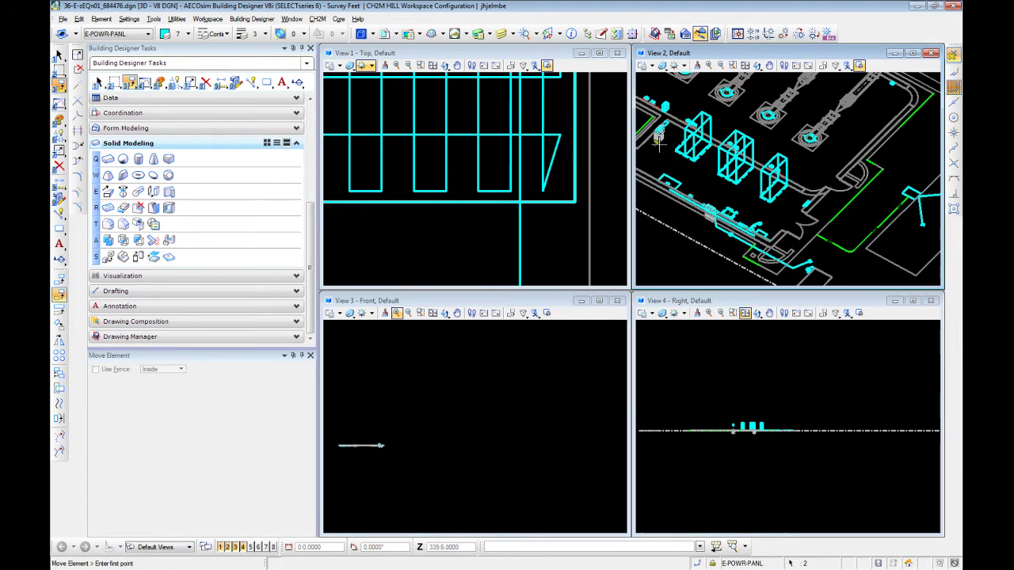
scroll(649, 119, "up", 3)
left_click(683, 168)
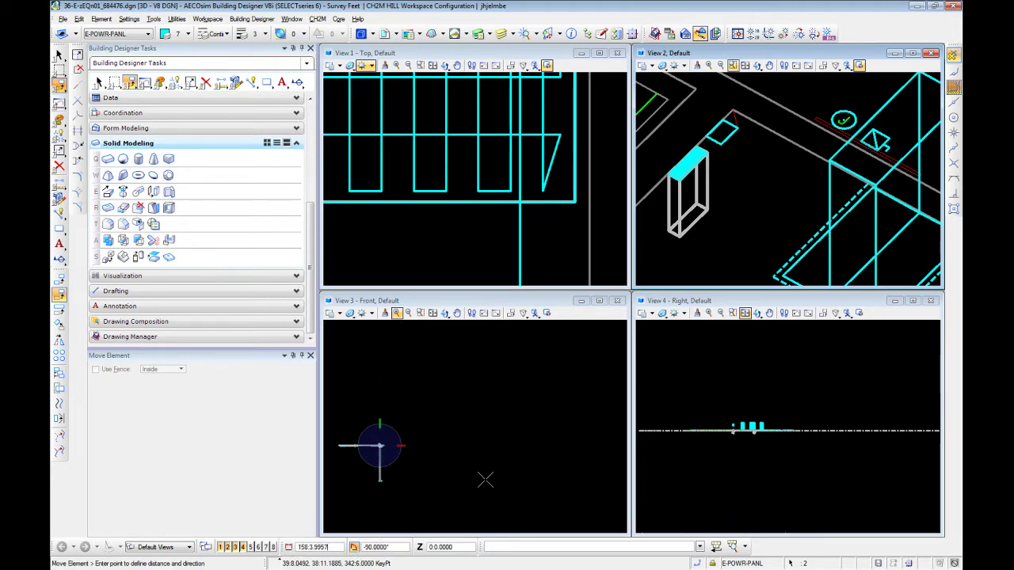
Move both panel slabs 5:6 straight up, aligning their tops with the small electrical device box in the front view
middle_click_drag(384, 418, 447, 452)
scroll(452, 486, "up", 4)
scroll(346, 386, "up", 2)
scroll(382, 419, "up", 5)
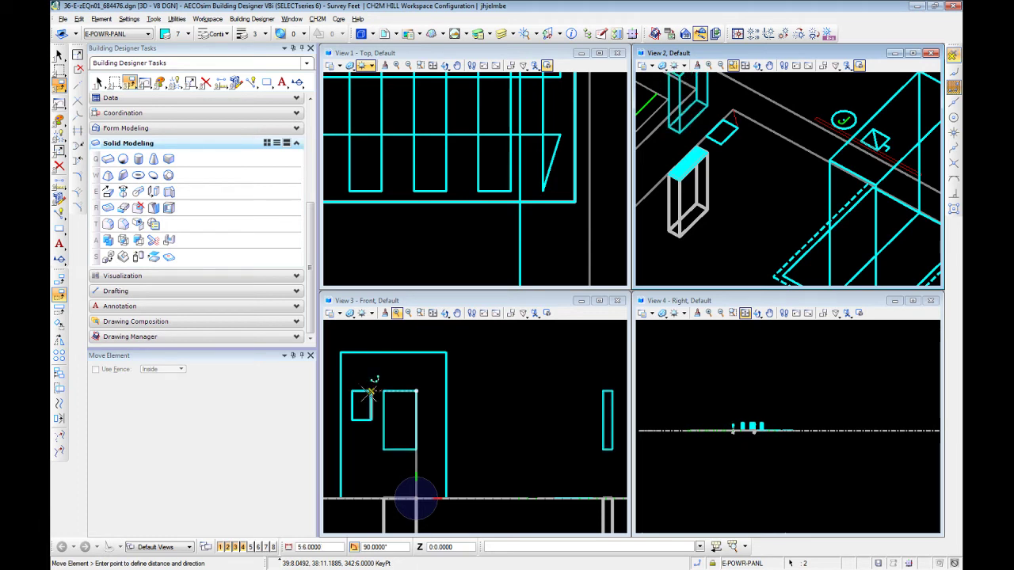
left_click(370, 391)
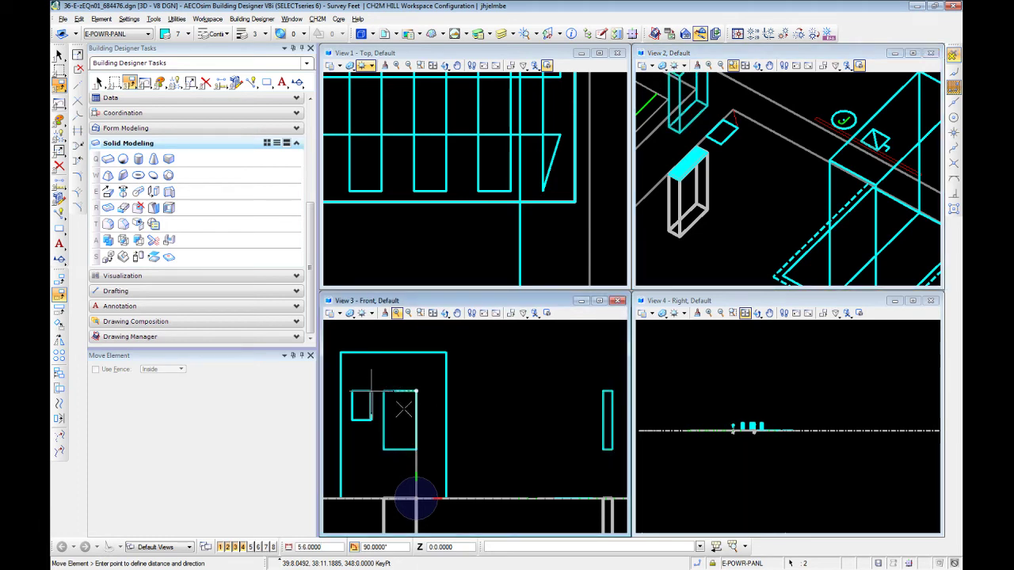
left_click(370, 390)
right_click(383, 402)
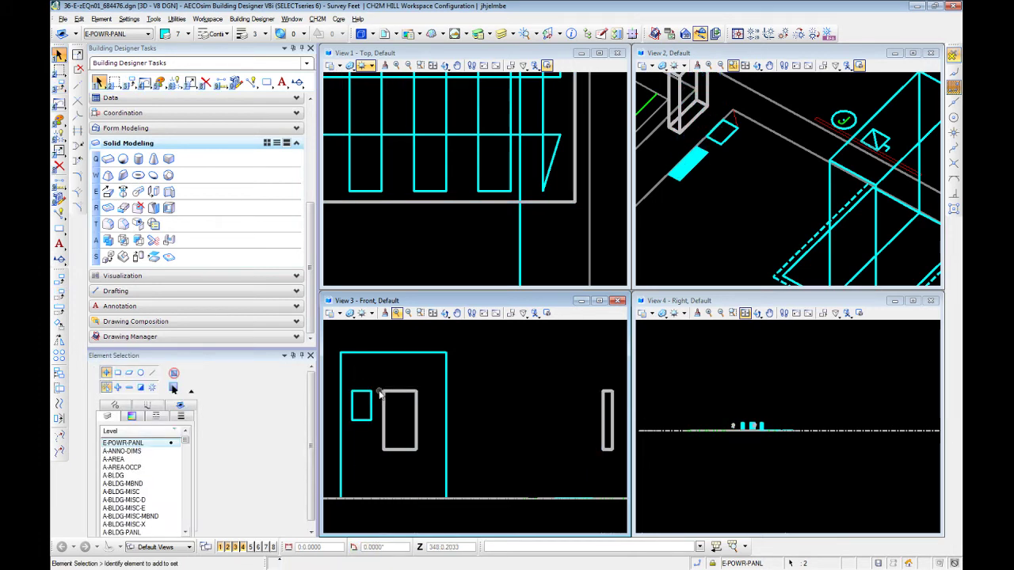
Select the small electrical device box and compare its height with the raised panels in the front view
left_click(365, 392)
scroll(415, 403, "down", 5)
scroll(414, 404, "up", 8)
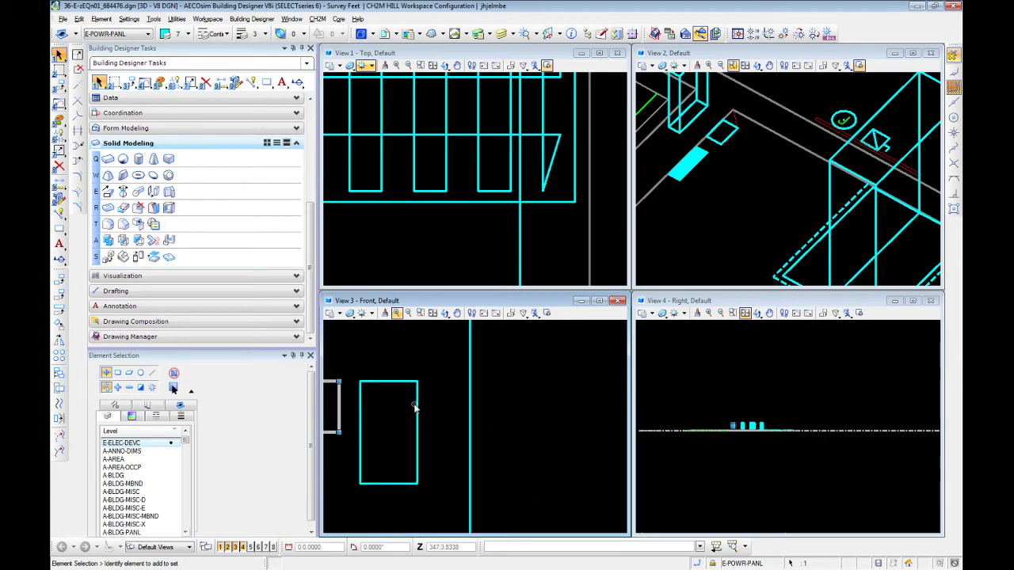
scroll(439, 419, "down", 2)
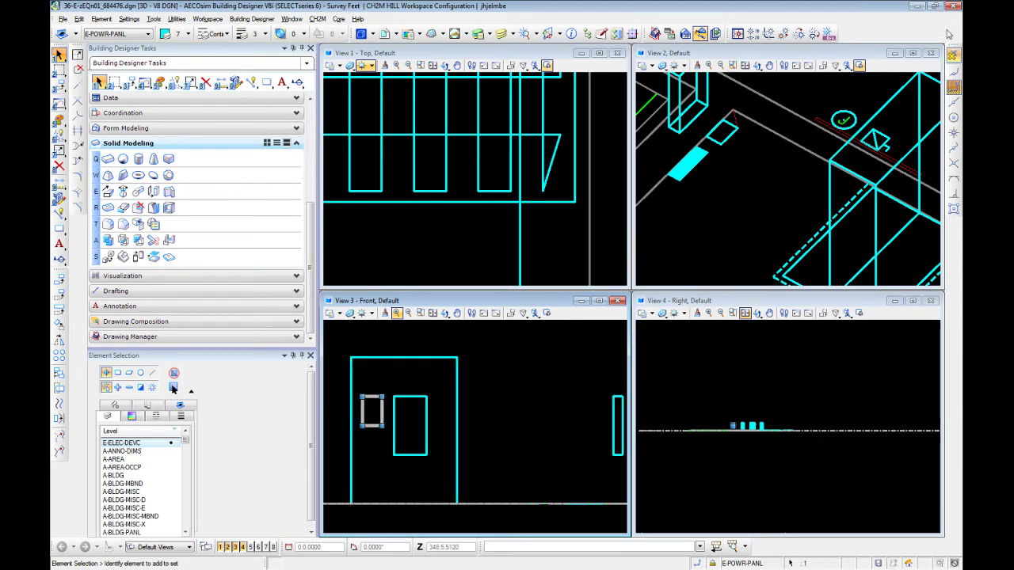
Maximize the 3D view and examine the raised panels, transformer and switchboards, orbiting around to the opposite side
left_click(912, 53)
scroll(674, 282, "down", 3)
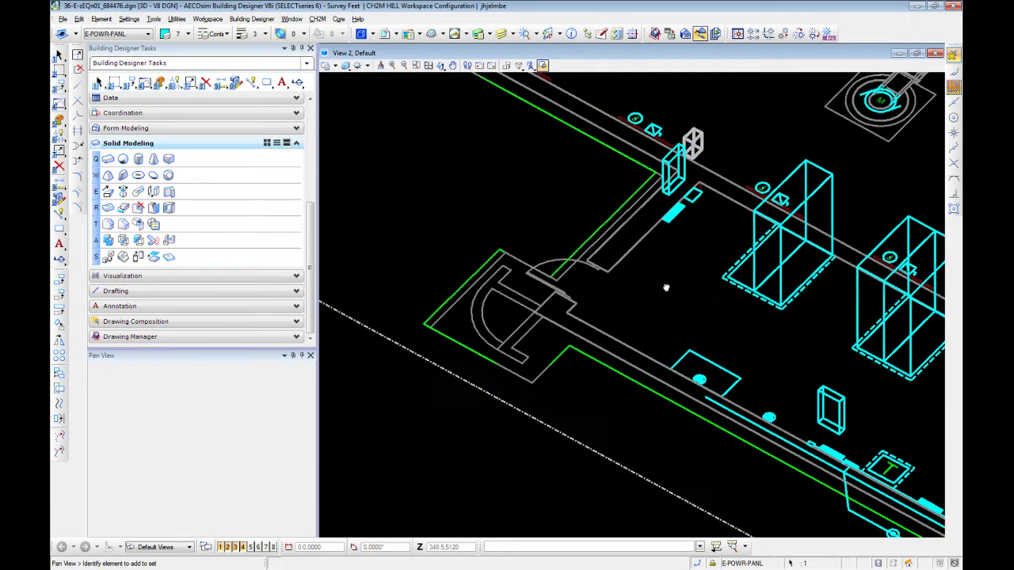
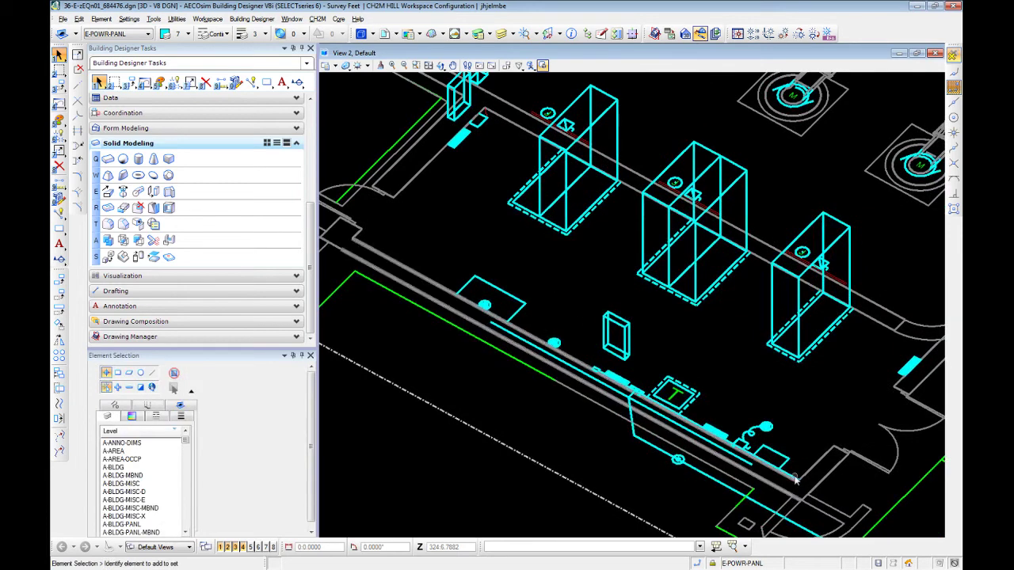
scroll(712, 392, "up", 2)
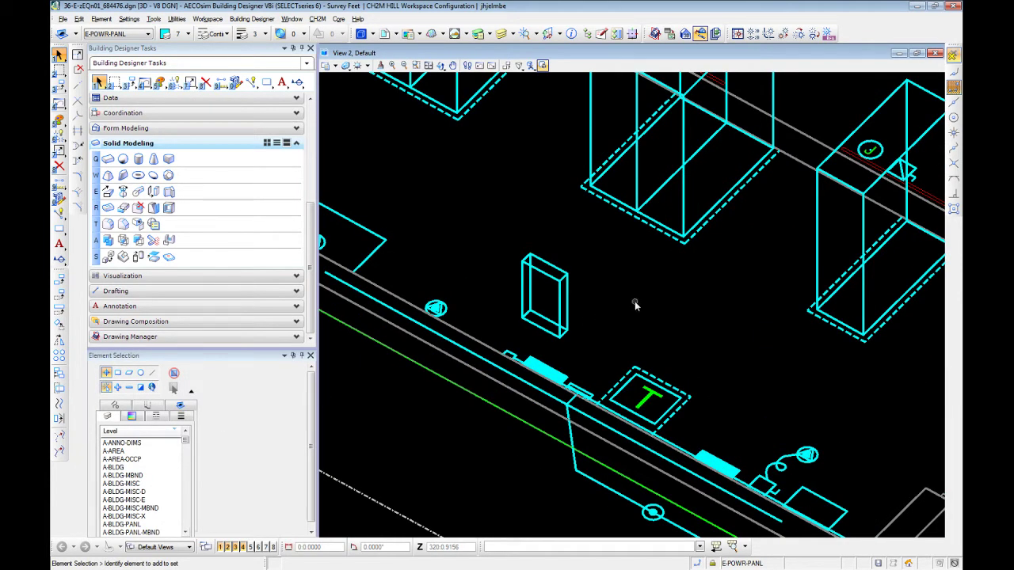
middle_click_drag(701, 416, 715, 380)
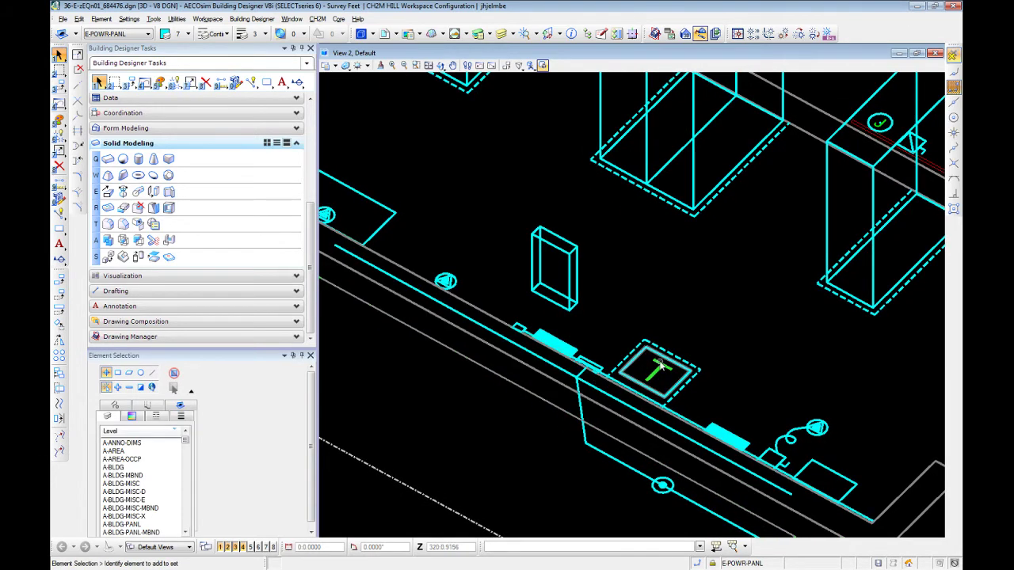
scroll(682, 317, "up", 2)
scroll(646, 344, "down", 2)
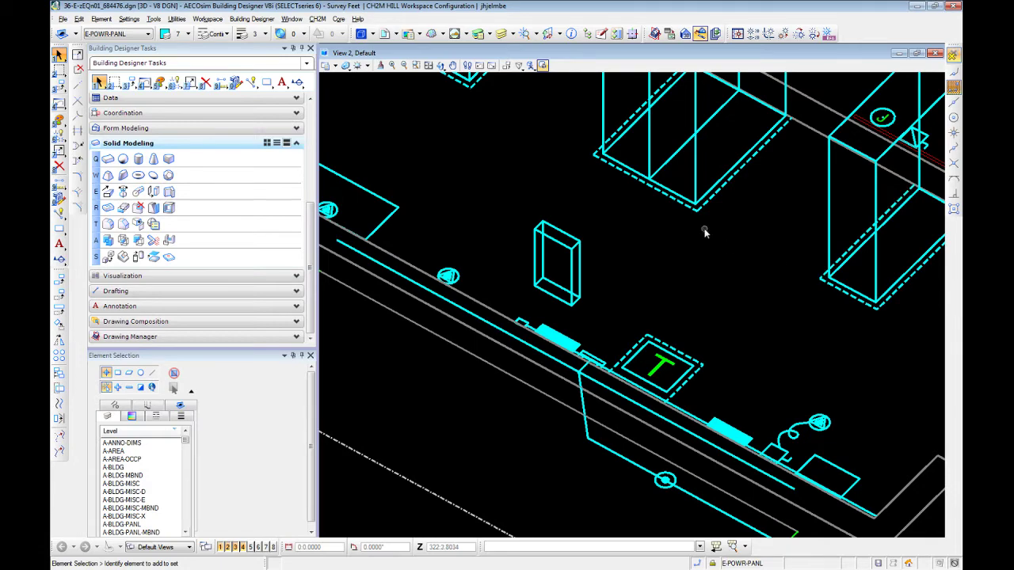
scroll(777, 317, "down", 3)
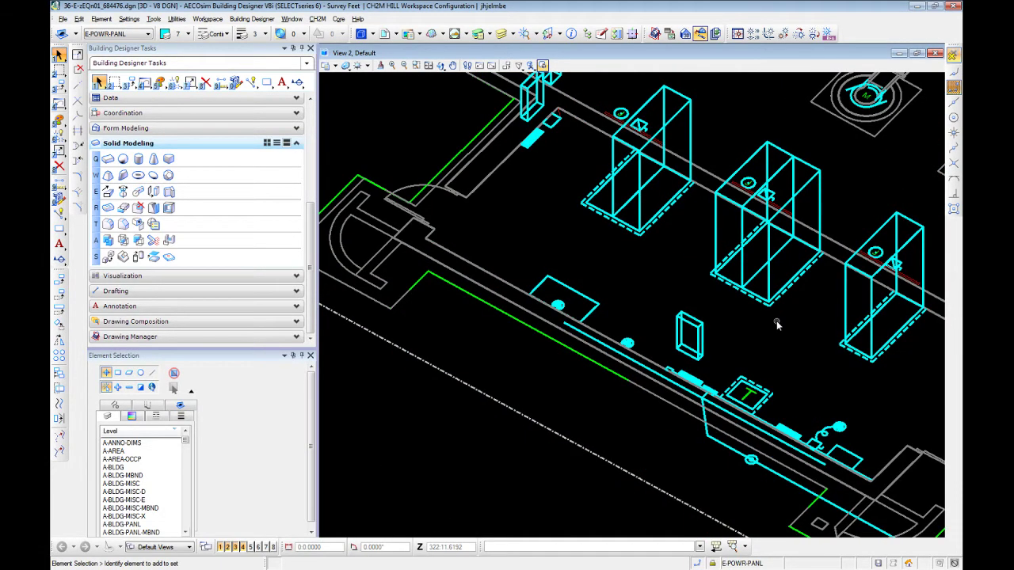
middle_click_drag(560, 174, 782, 181, "shift")
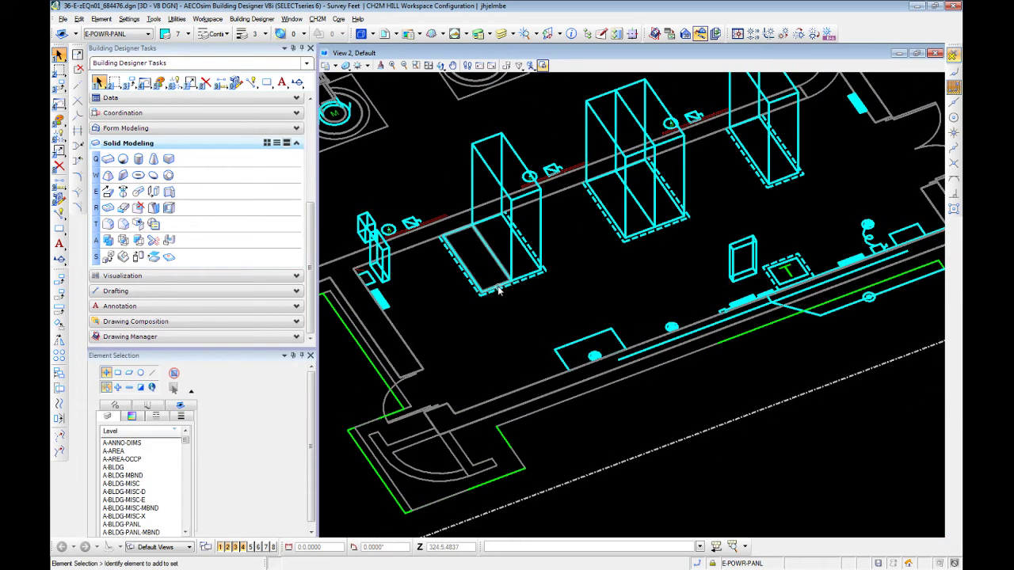
Copy the first switchboard cabinet once into the empty half of its dashed pad outline, snapping corner to corner
left_click(499, 290)
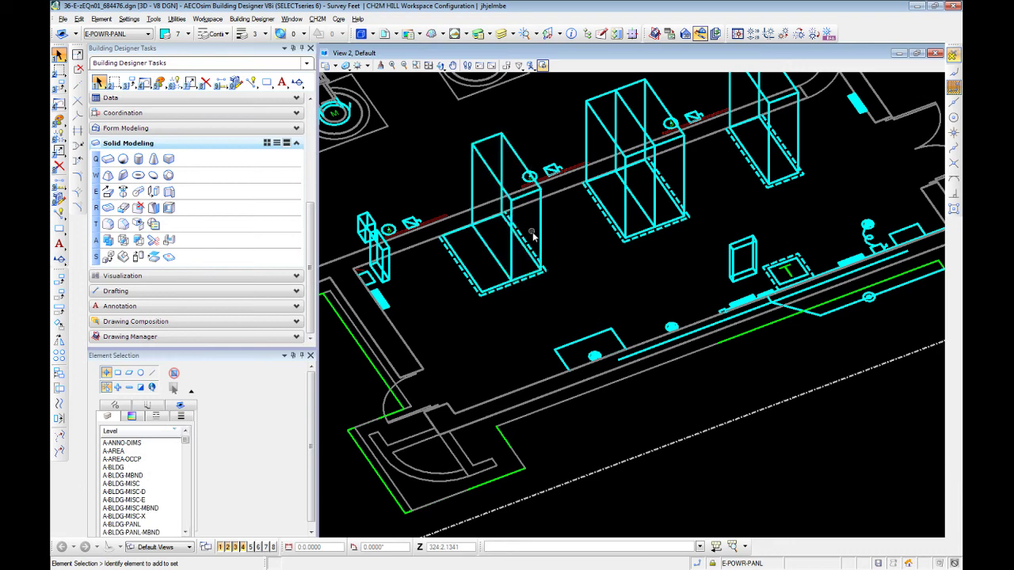
left_click(542, 270)
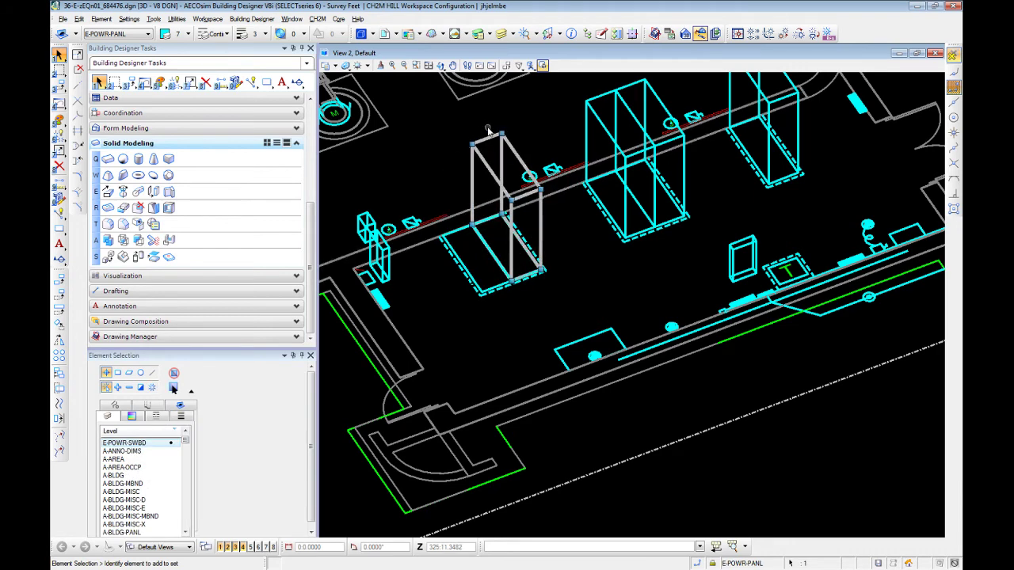
scroll(489, 279, "up", 5)
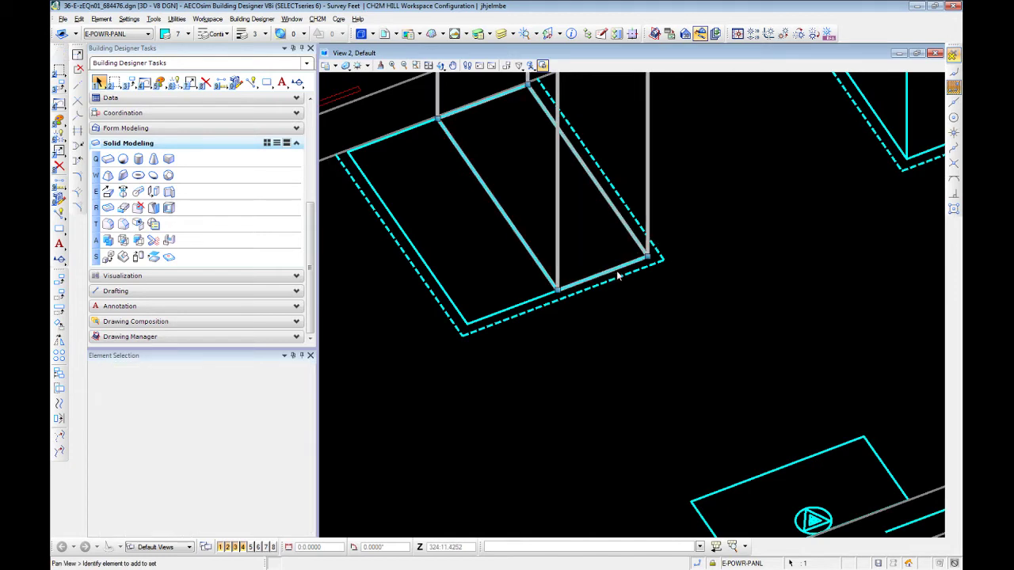
middle_click_drag(615, 274, 710, 277)
key("3")
key("1")
left_click(739, 257)
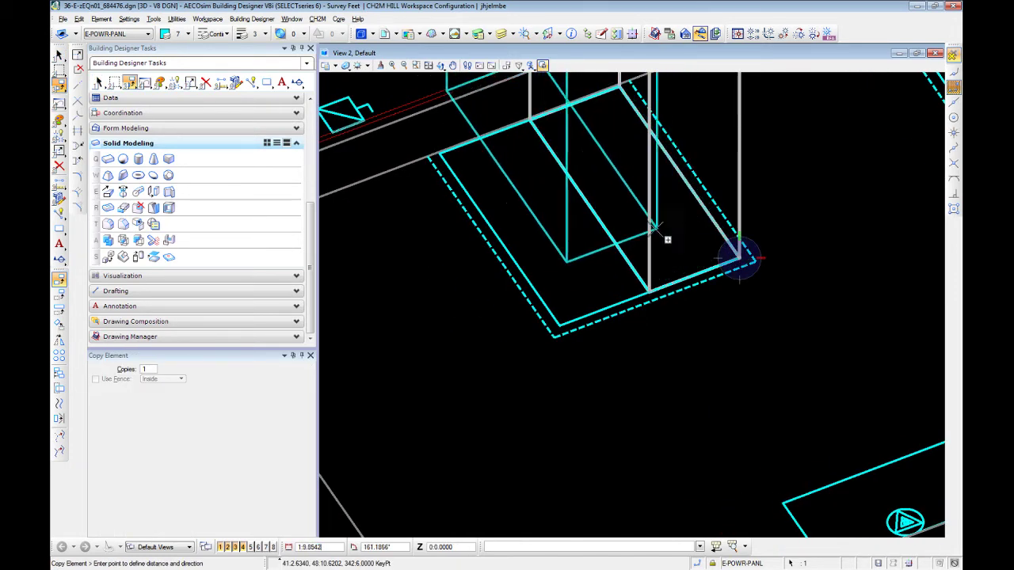
left_click(650, 267)
right_click(703, 436)
scroll(702, 436, "down", 3)
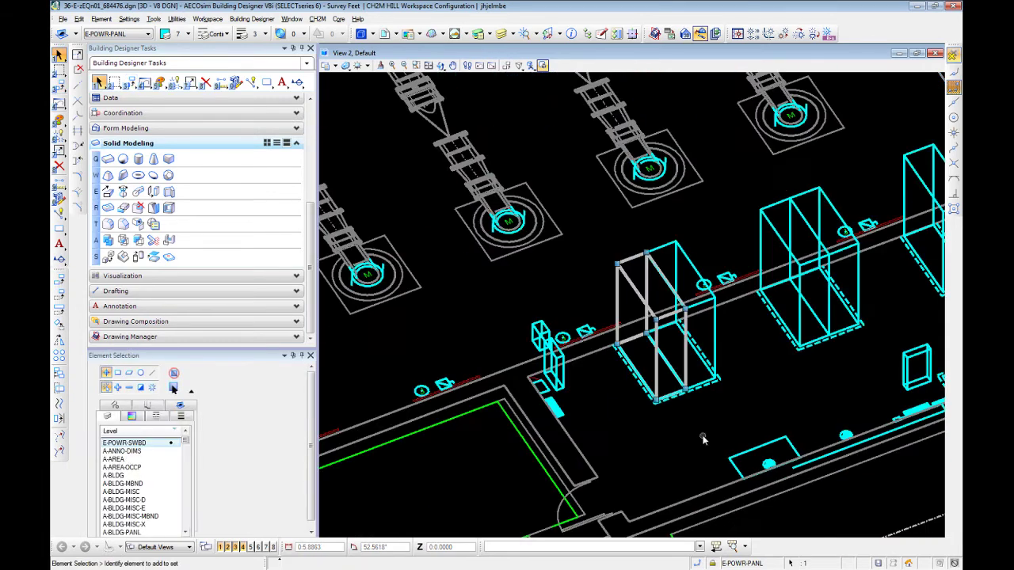
left_click(748, 399)
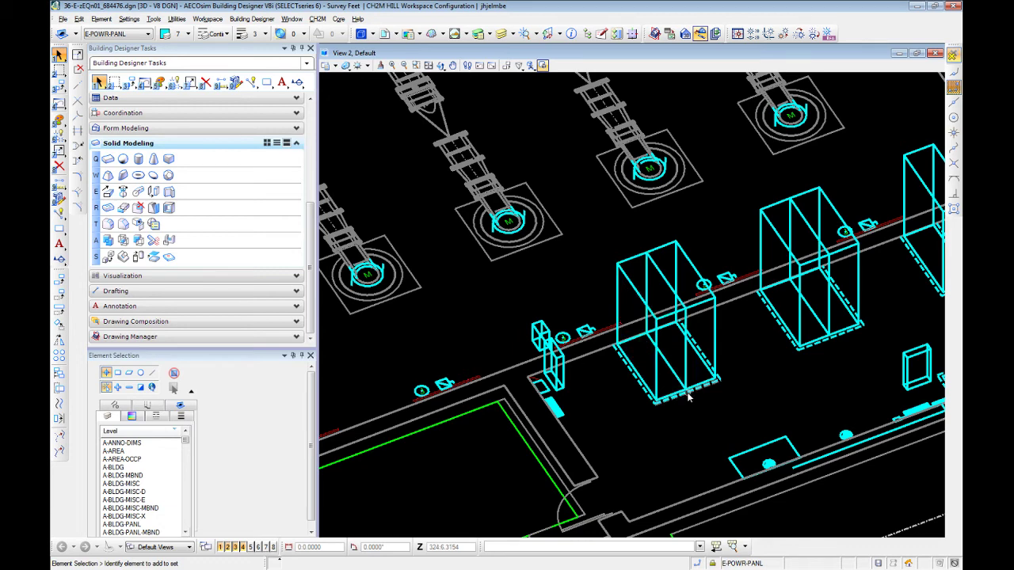
Set the active level to S-EQPM-EPAD for modelling the equipment pads
scroll(687, 397, "down", 2)
scroll(686, 397, "up", 2)
left_click(118, 33)
scroll(198, 160, "down", 15)
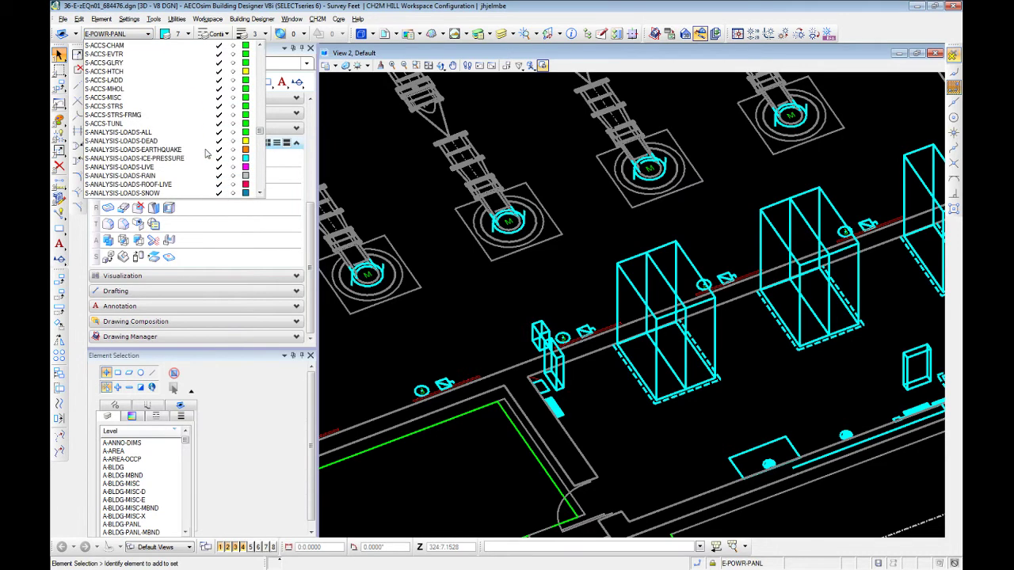
scroll(199, 160, "down", 15)
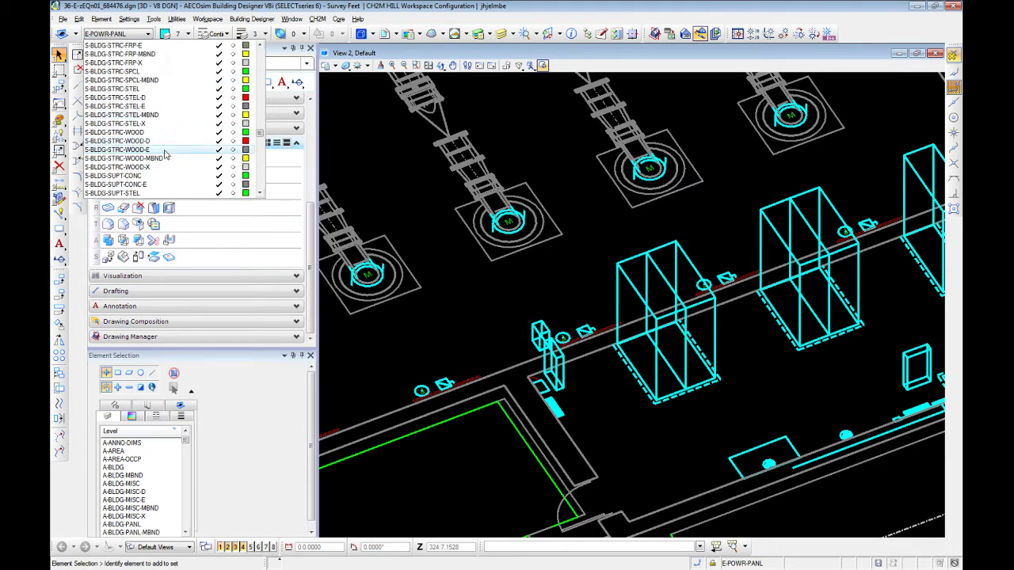
scroll(174, 175, "down", 10)
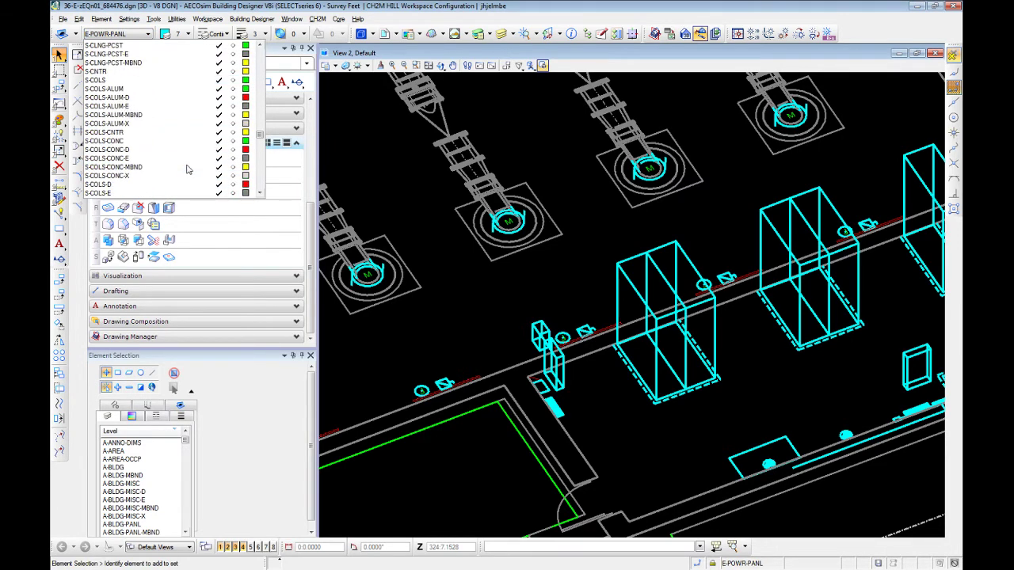
scroll(188, 168, "down", 10)
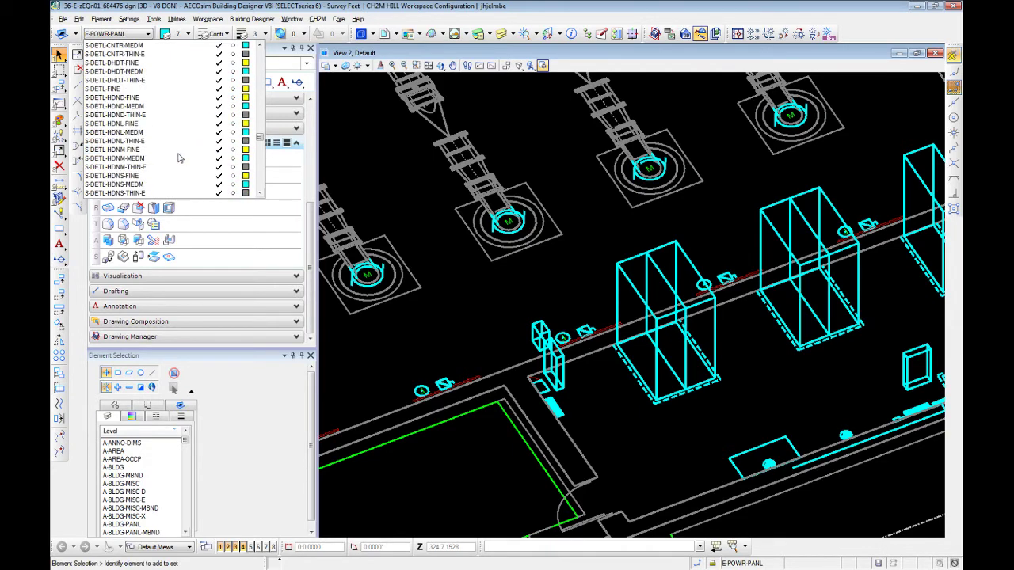
scroll(179, 158, "down", 5)
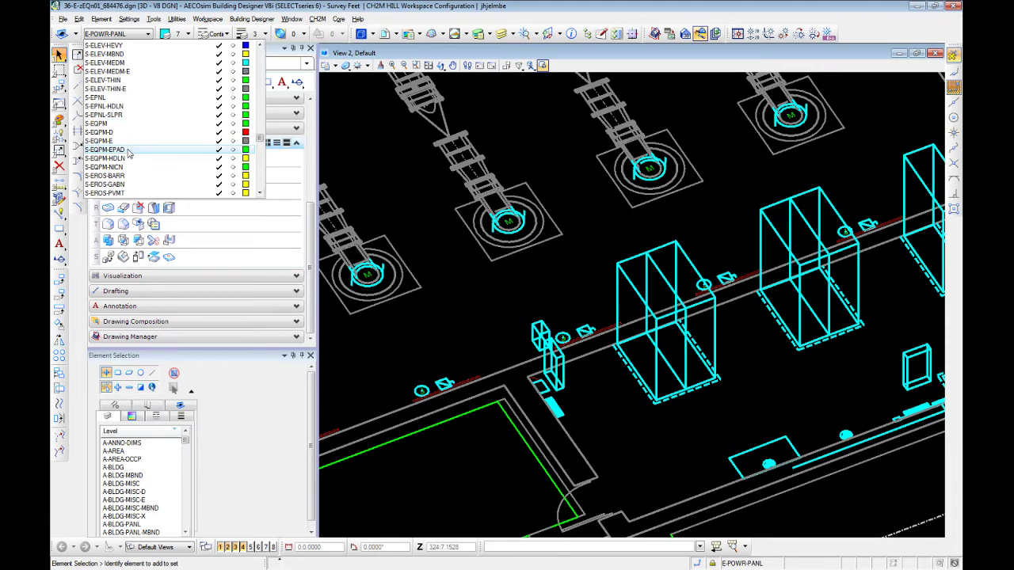
left_click(127, 149)
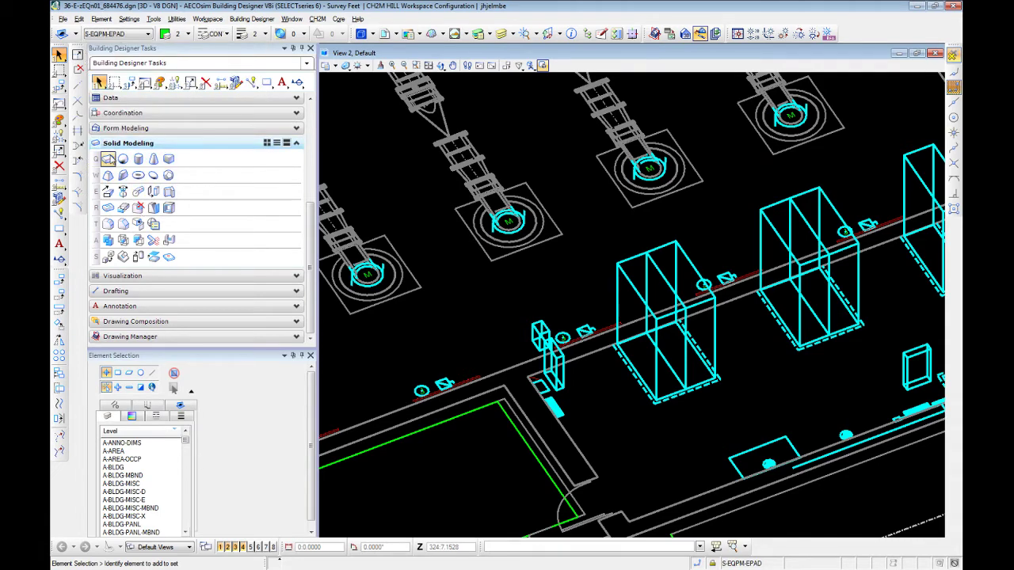
Model the first switchboard's equipment pad as a slab on its dashed outline, 5:8.6327 long, 4:8 wide and 4 inches high
left_click(108, 158)
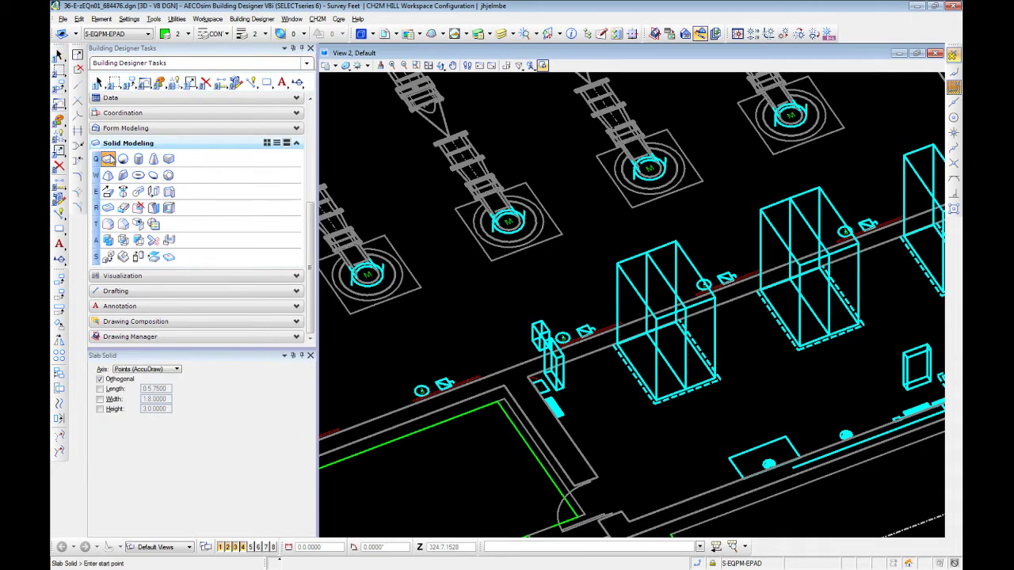
left_click(614, 346)
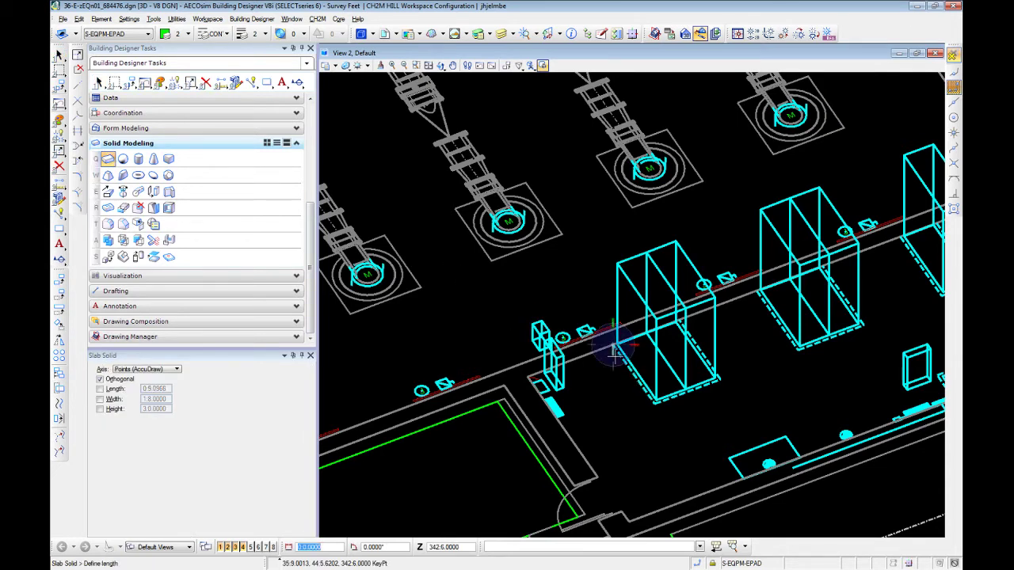
left_click(654, 402)
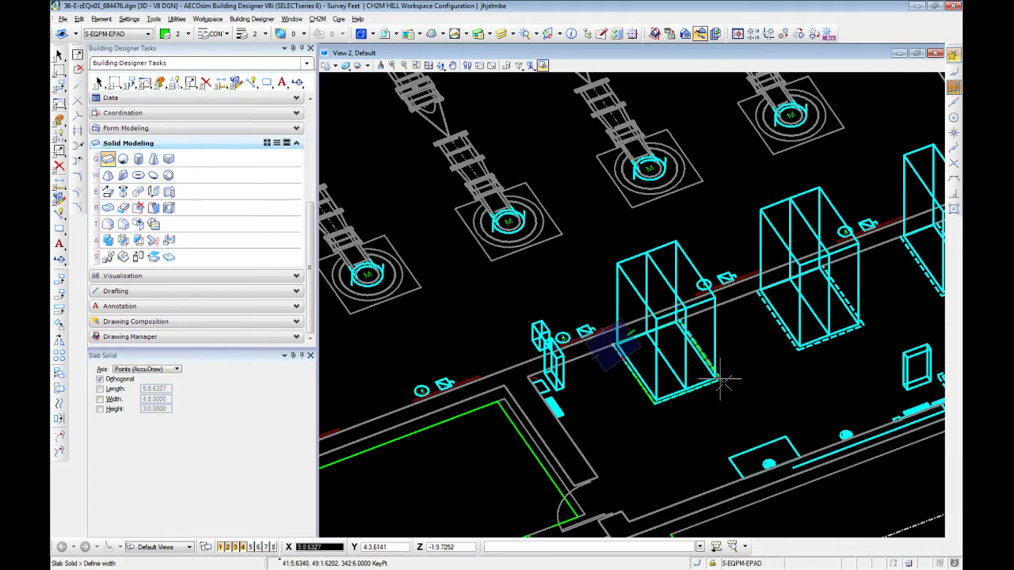
scroll(729, 376, "up", 4)
scroll(721, 369, "down", 2)
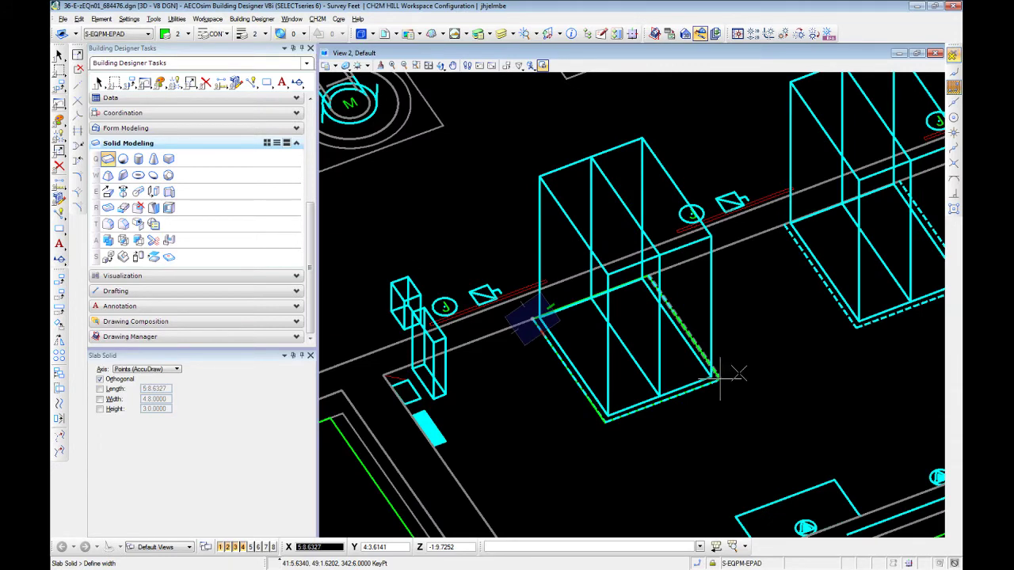
left_click(736, 374)
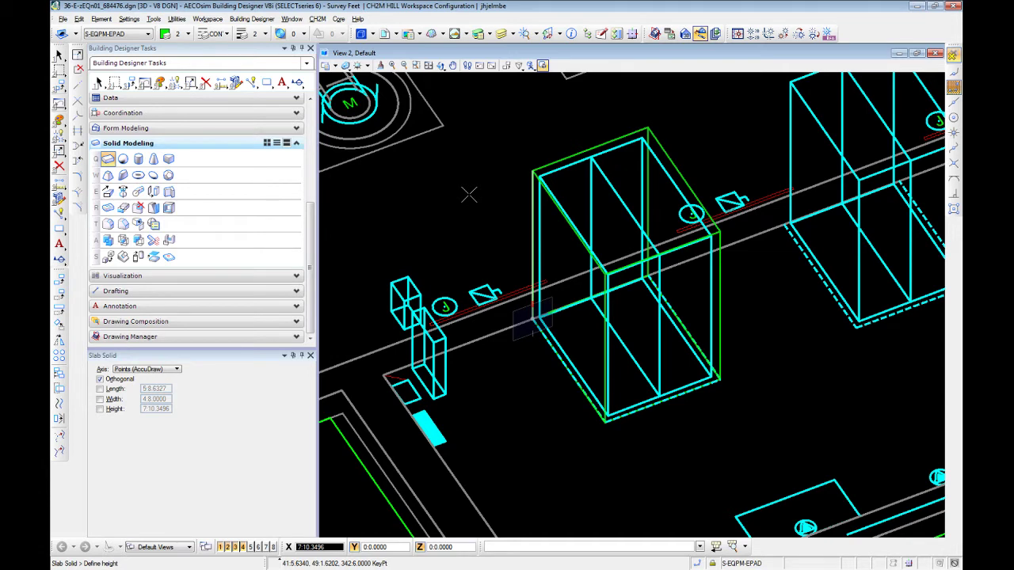
type("4")
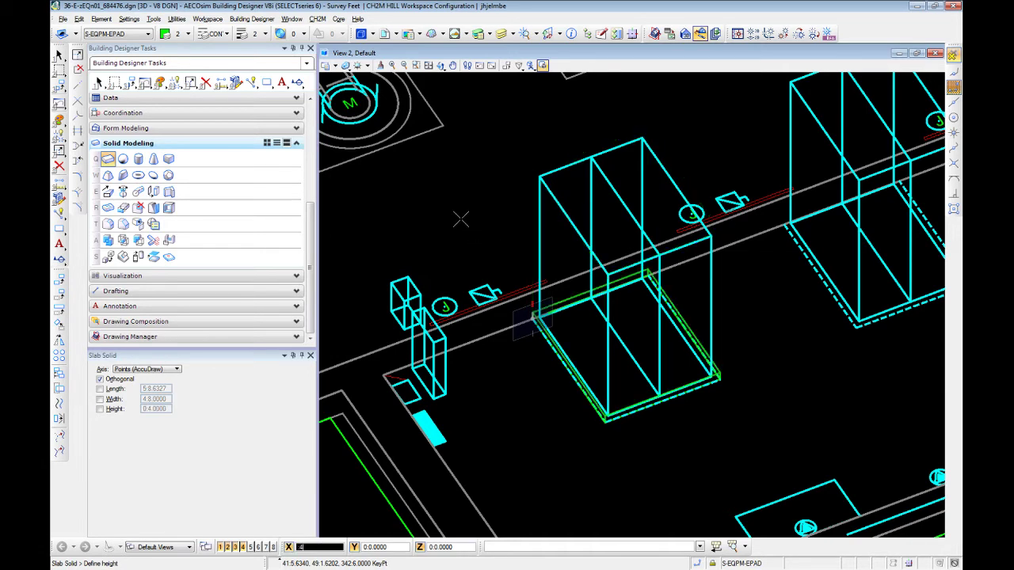
left_click(463, 224)
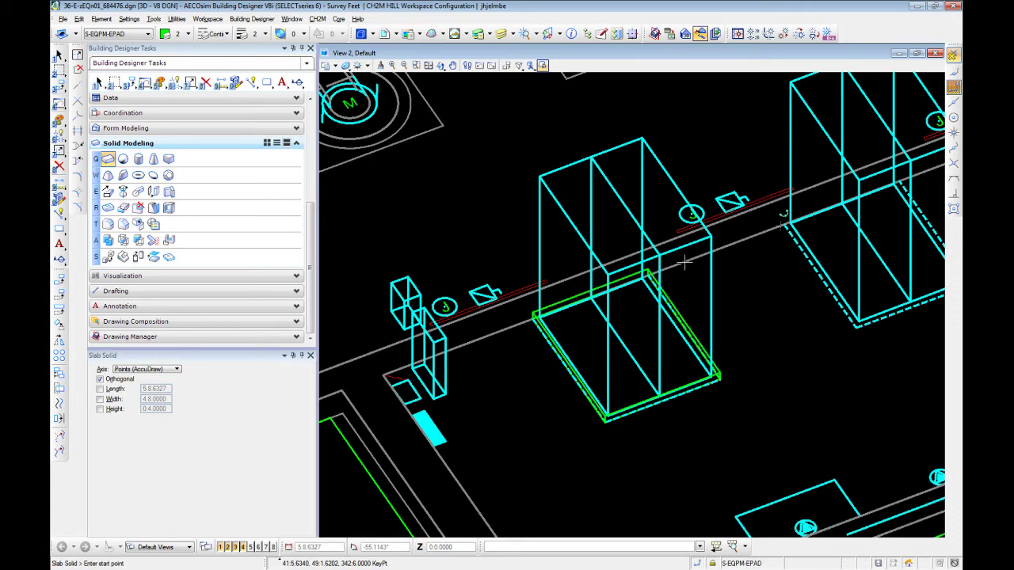
Model the second switchboard's equipment pad as a slab on its dashed outline, 5:8.6327 long, 4:8 wide and 4 inches high
middle_click_drag(684, 262, 546, 261)
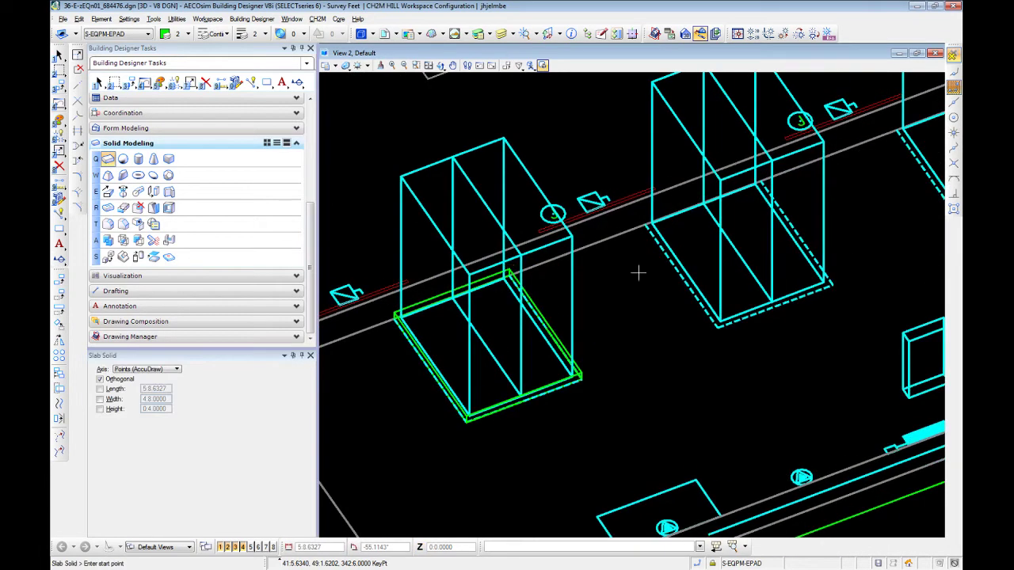
left_click(646, 225)
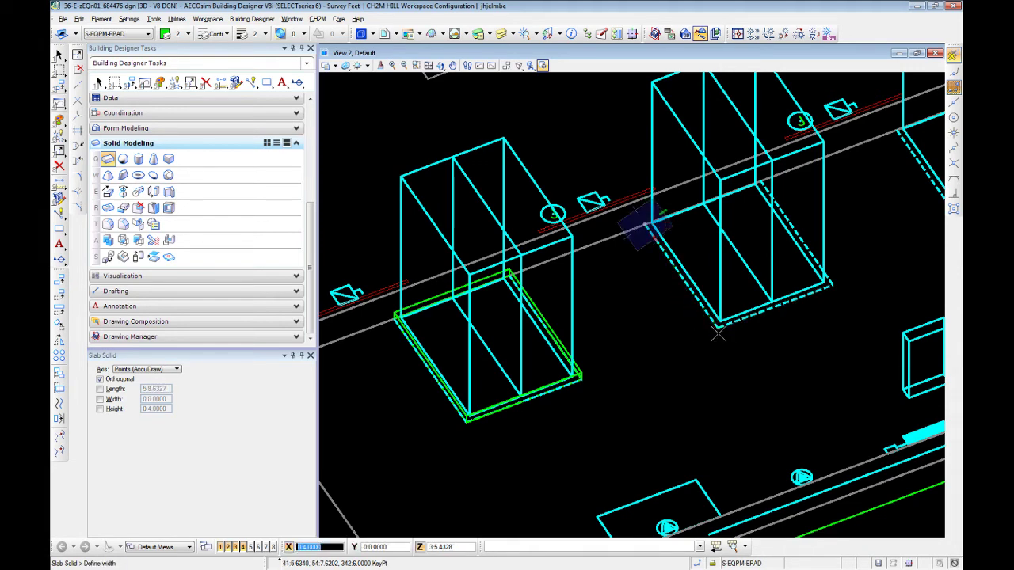
middle_click_drag(664, 340, 599, 342)
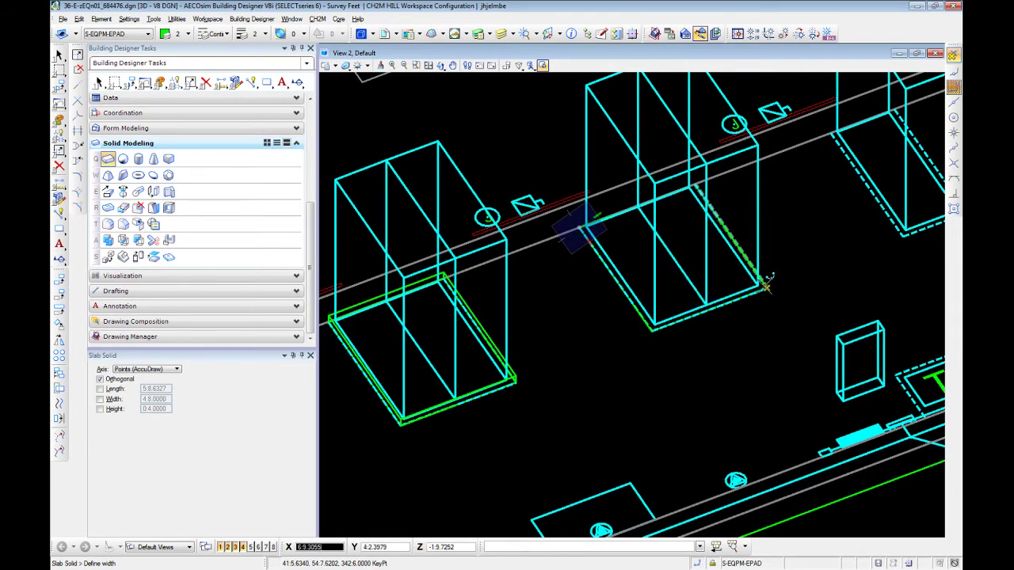
left_click(766, 288)
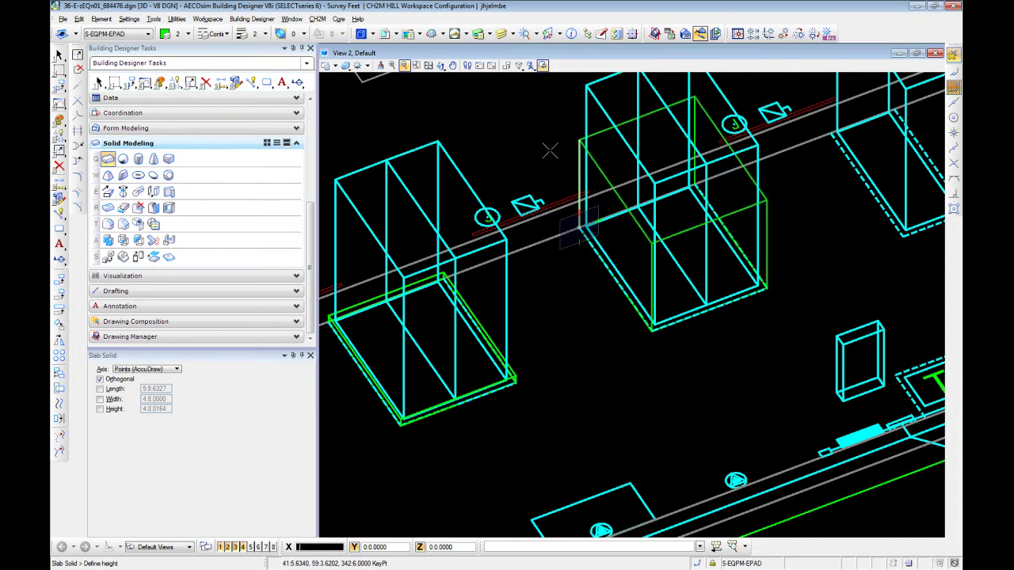
type("4")
left_click(550, 150)
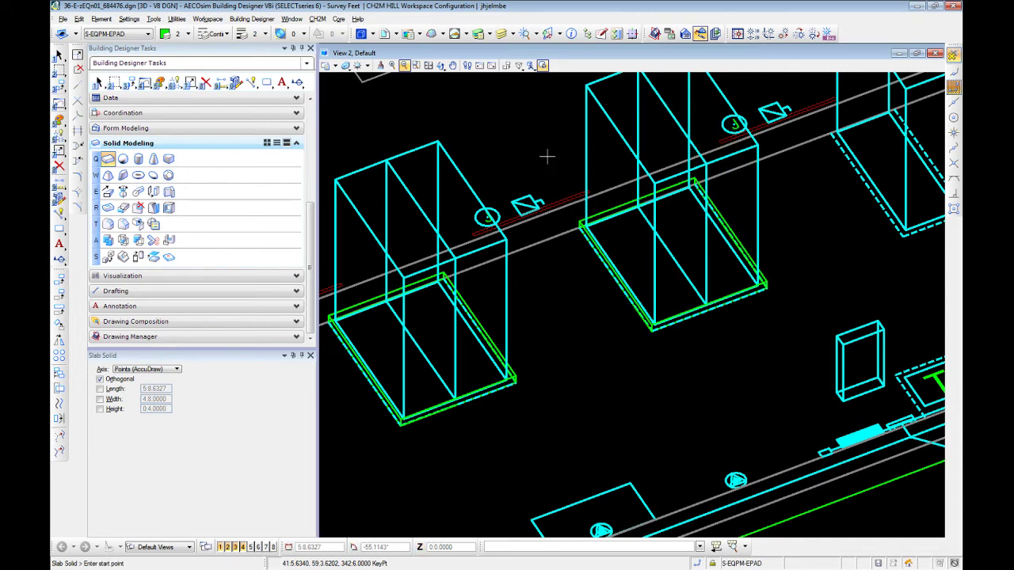
Leave the Slab Solid command and select the second switchboard's equipment pad
scroll(558, 187, "down", 4)
scroll(667, 192, "up", 5)
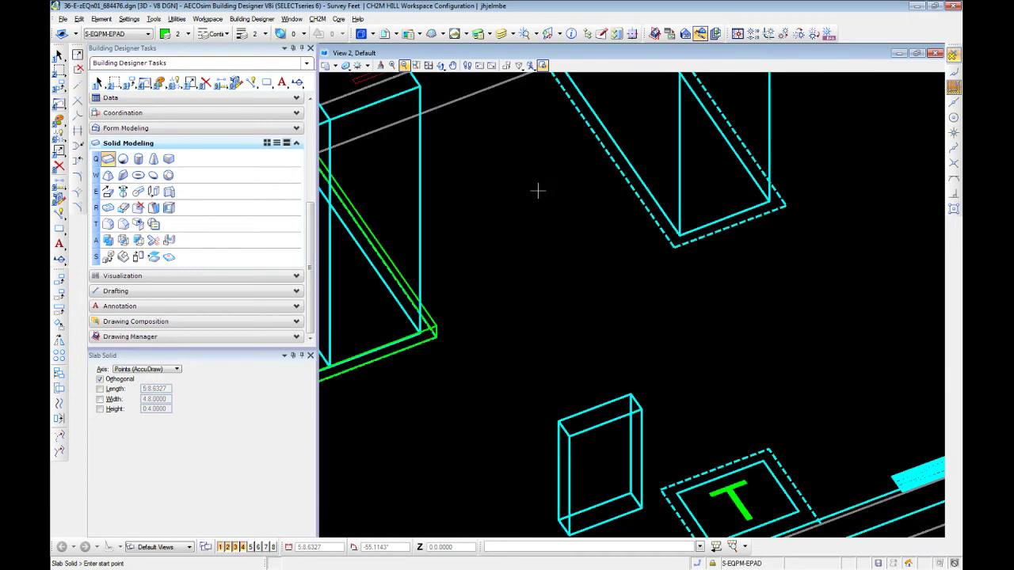
key("Escape")
scroll(546, 195, "down", 3)
scroll(513, 242, "up", 3)
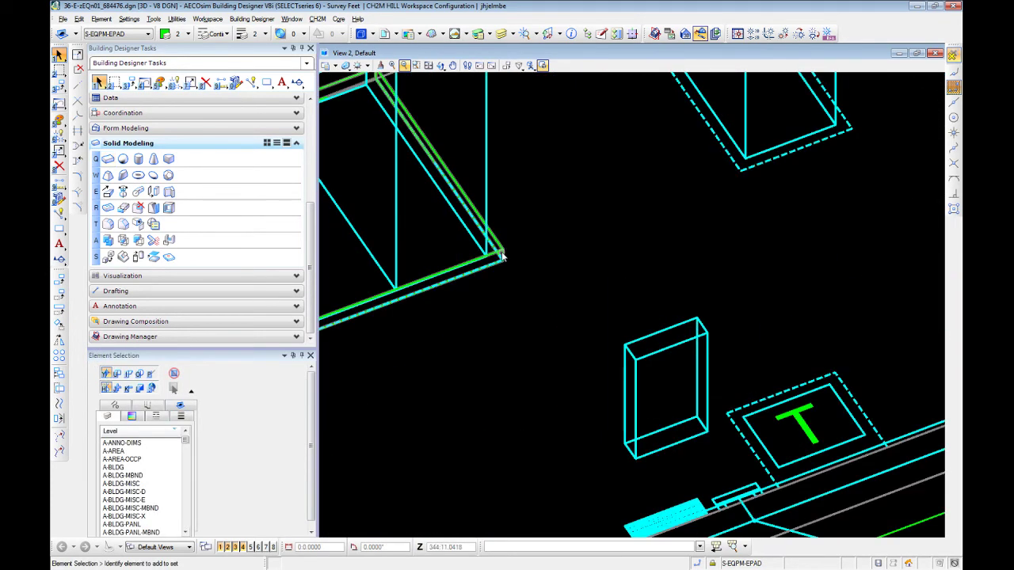
left_click(507, 251)
scroll(545, 252, "down", 3)
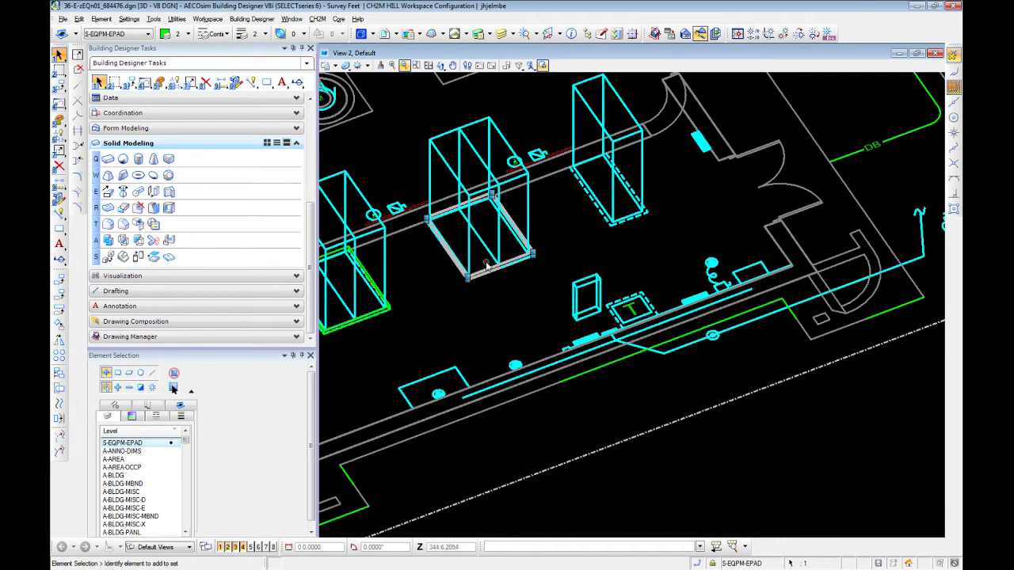
scroll(486, 266, "up", 2)
scroll(491, 276, "up", 2)
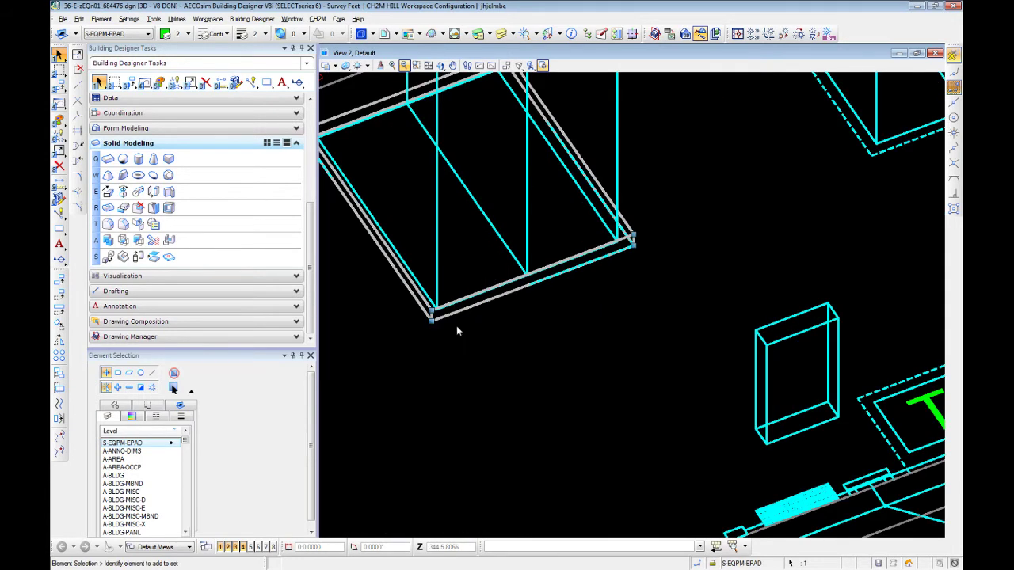
key("3")
key("1")
left_click(432, 321)
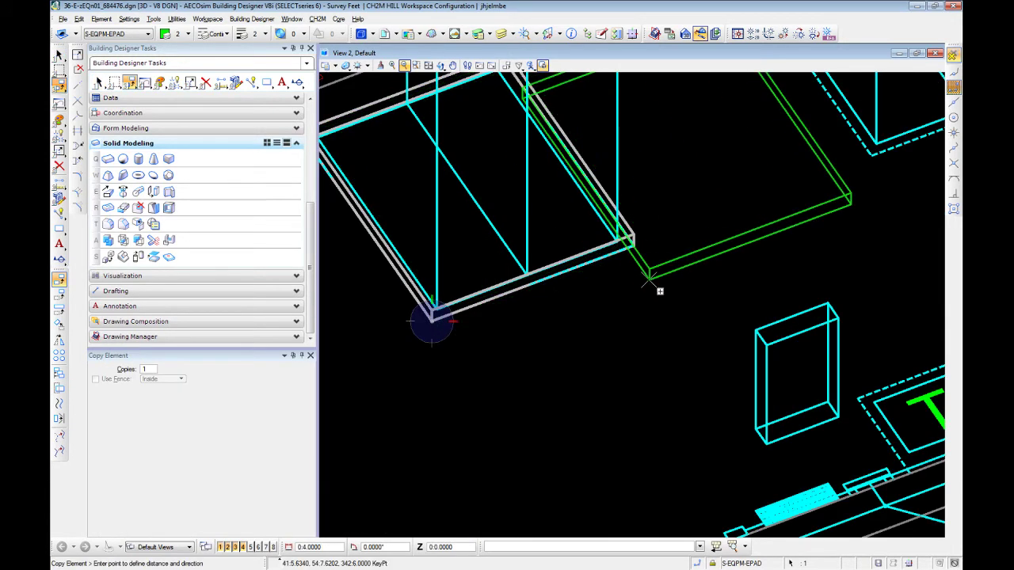
key("Escape")
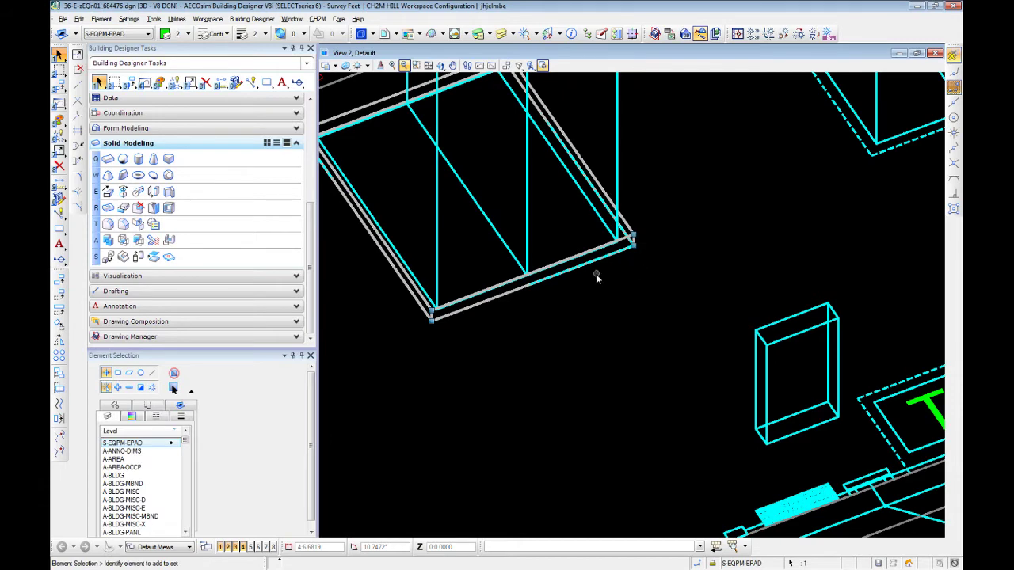
Copy the selected pad once to the third switchboard, snapping its bottom front corner onto the matching corner of the dashed outline
key("3")
key("1")
middle_click(446, 316)
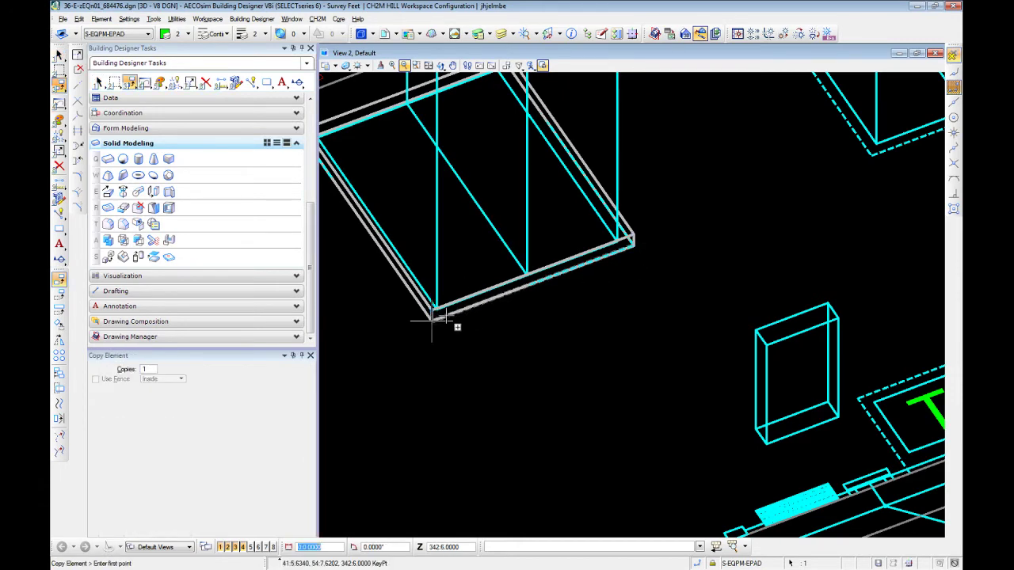
left_click(446, 316)
middle_click(884, 164)
left_click(884, 164)
right_click(875, 176)
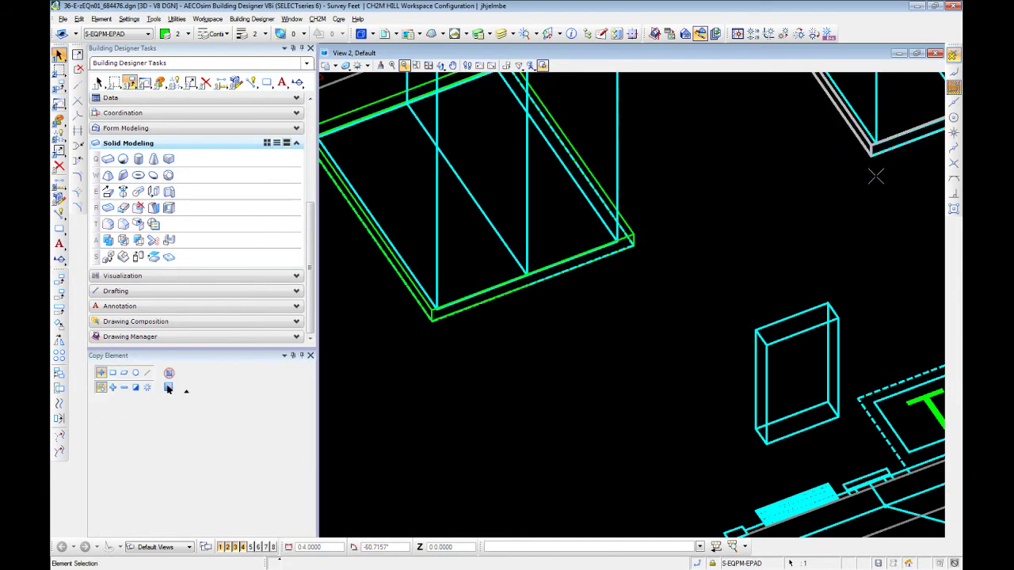
scroll(875, 176, "down", 5)
scroll(868, 176, "up", 3)
middle_click_drag(886, 168, 593, 239)
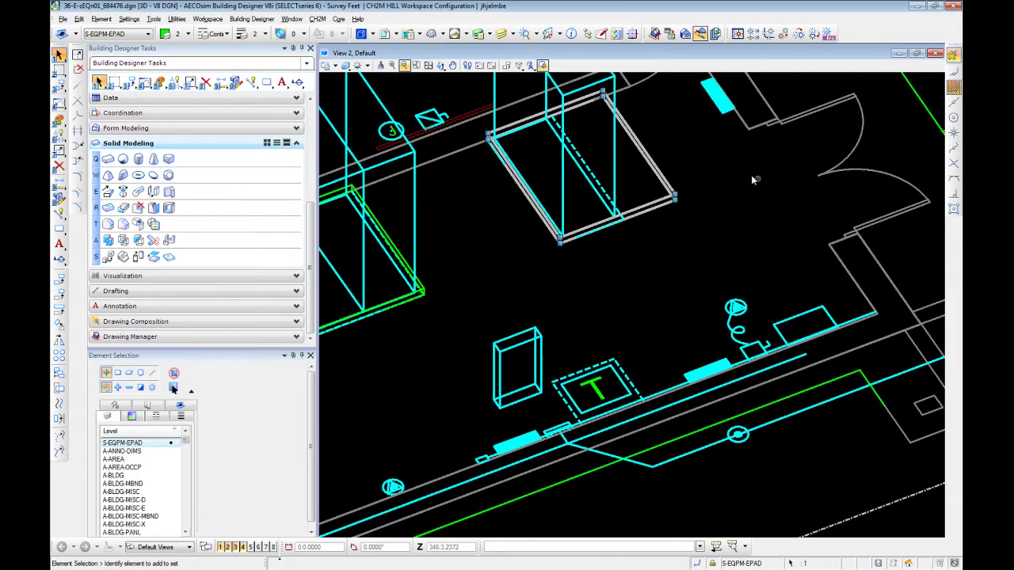
Toggle the Disable Handles option on and off to demonstrate the selected pad's editing handles
scroll(625, 202, "up", 3)
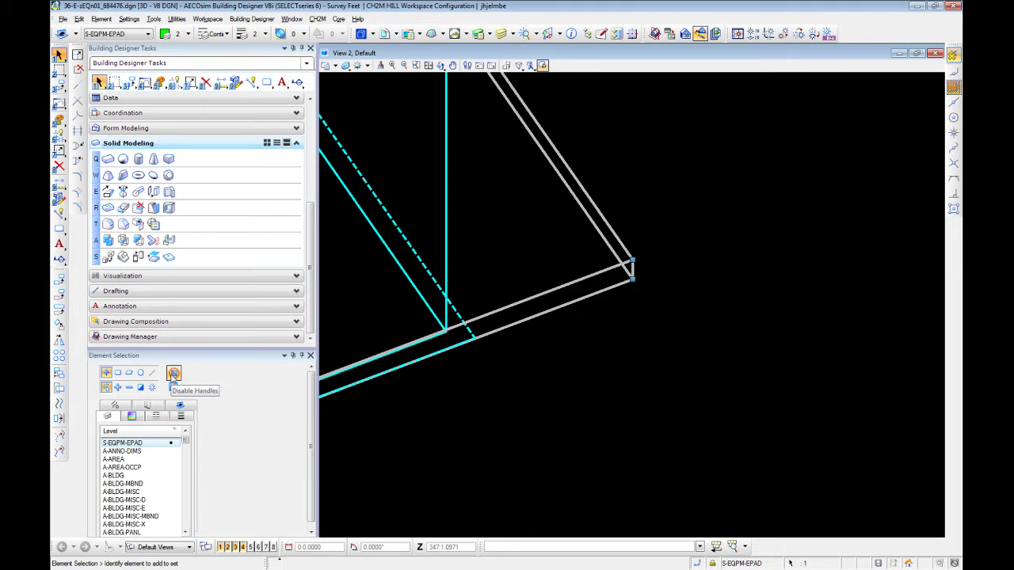
left_click(174, 374)
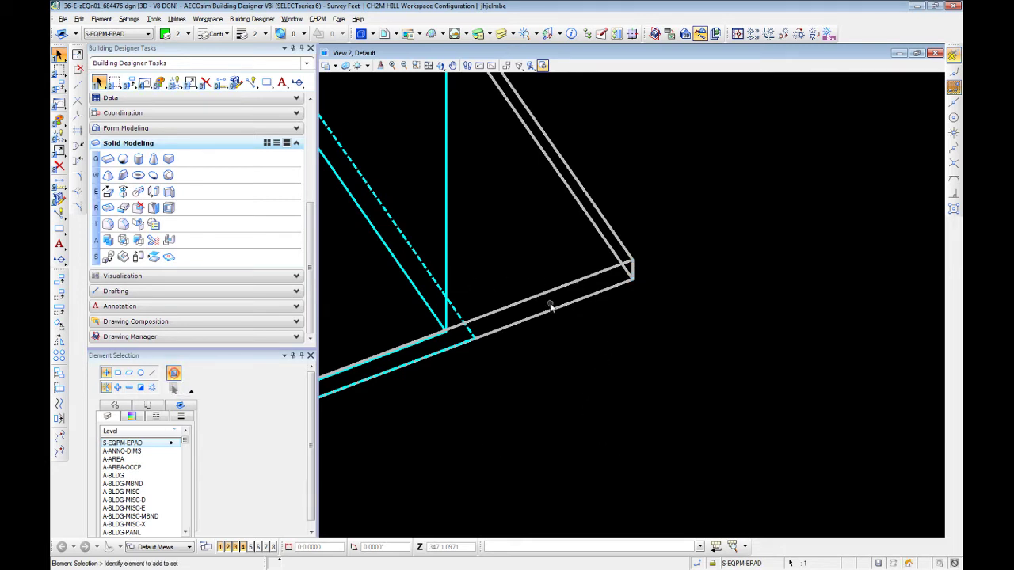
left_click(175, 374)
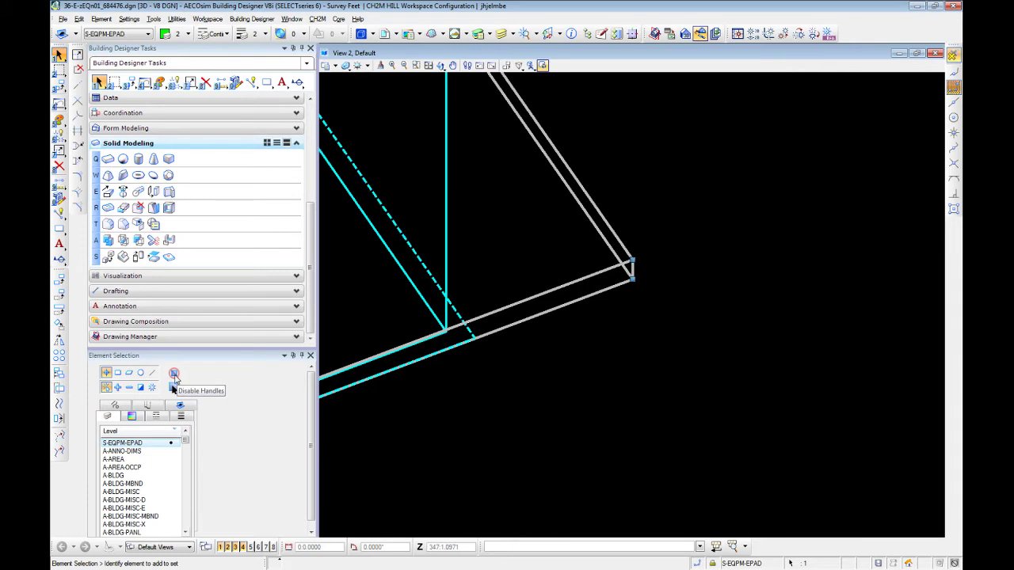
left_click(173, 379)
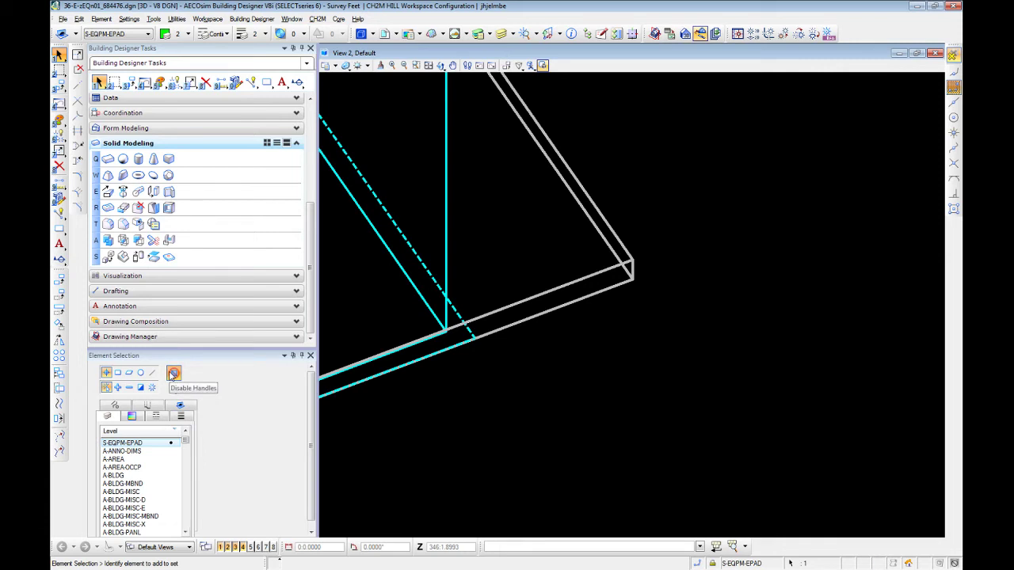
left_click(628, 280)
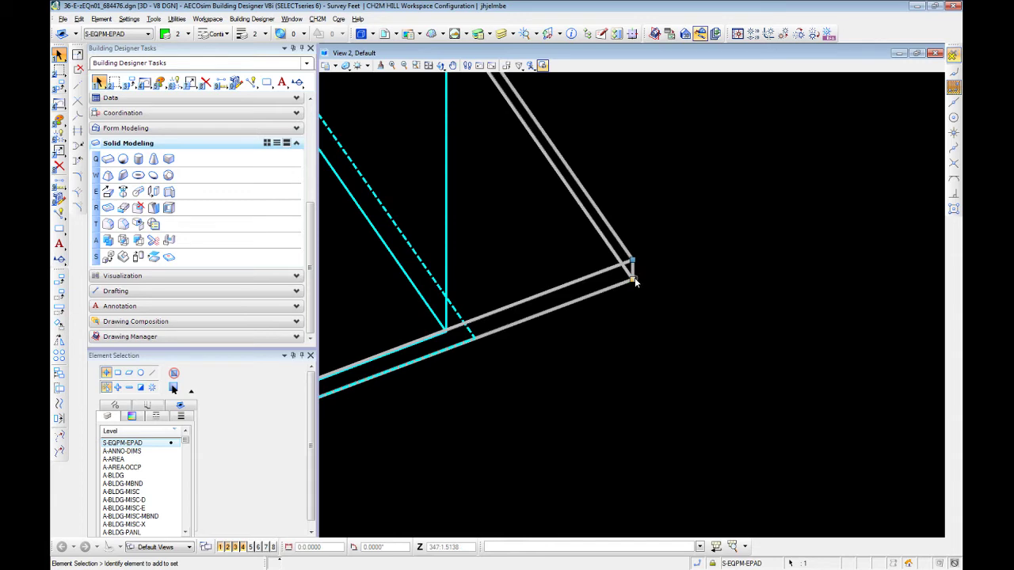
Narrow the copied pad by its bottom corner handle to match the dashed outline beneath the single-cabinet switchboard
scroll(635, 277, "down", 1)
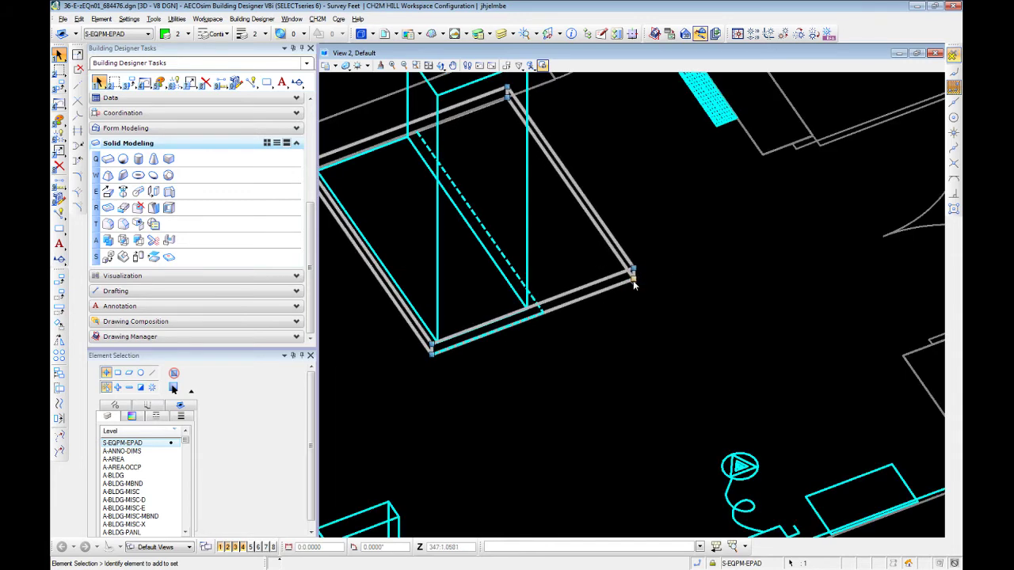
left_click(633, 277)
scroll(634, 278, "up", 1)
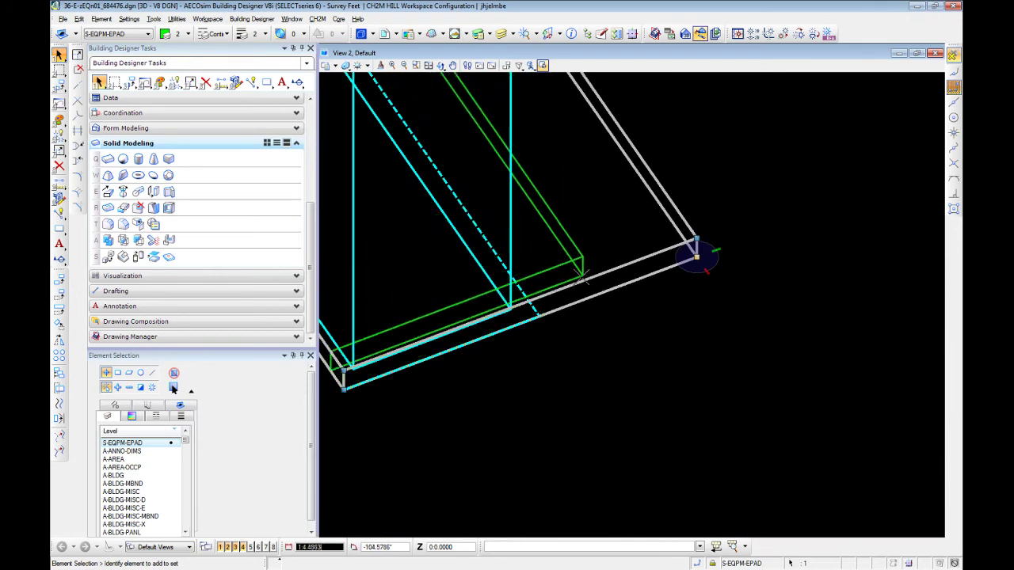
scroll(529, 324, "up", 2)
left_click(542, 350)
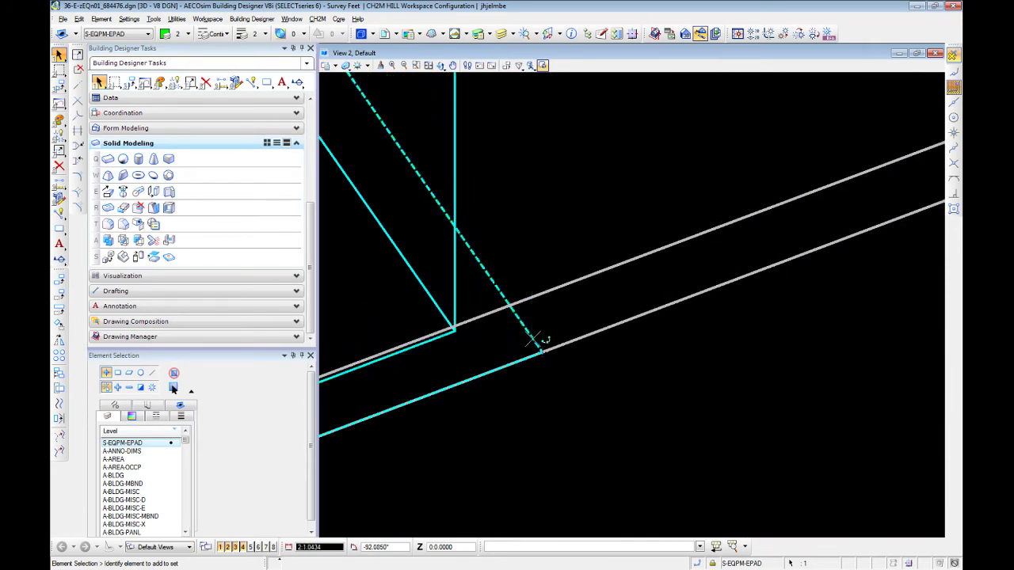
left_click(574, 196)
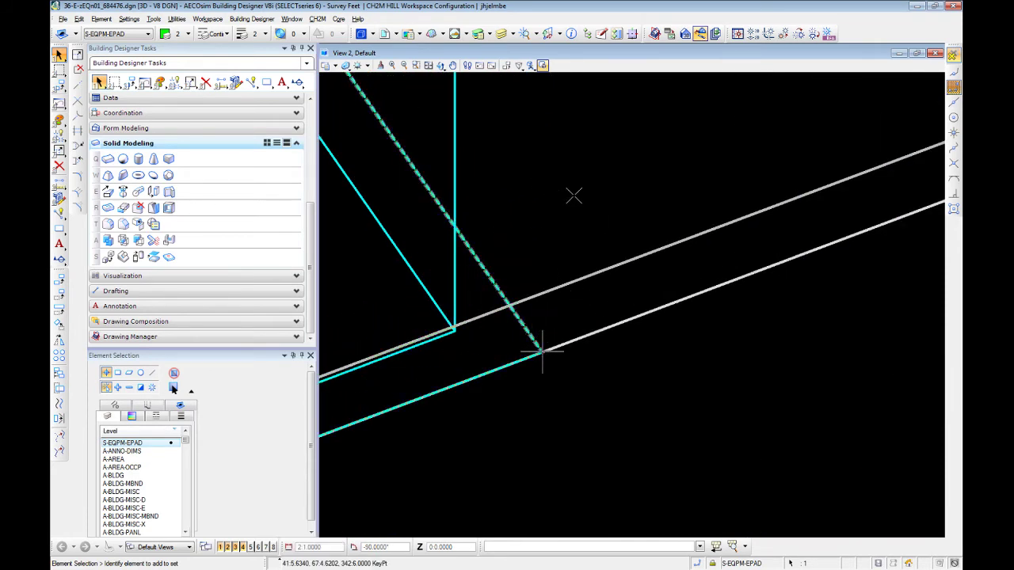
left_click(683, 320)
scroll(673, 317, "down", 3)
scroll(671, 321, "down", 3)
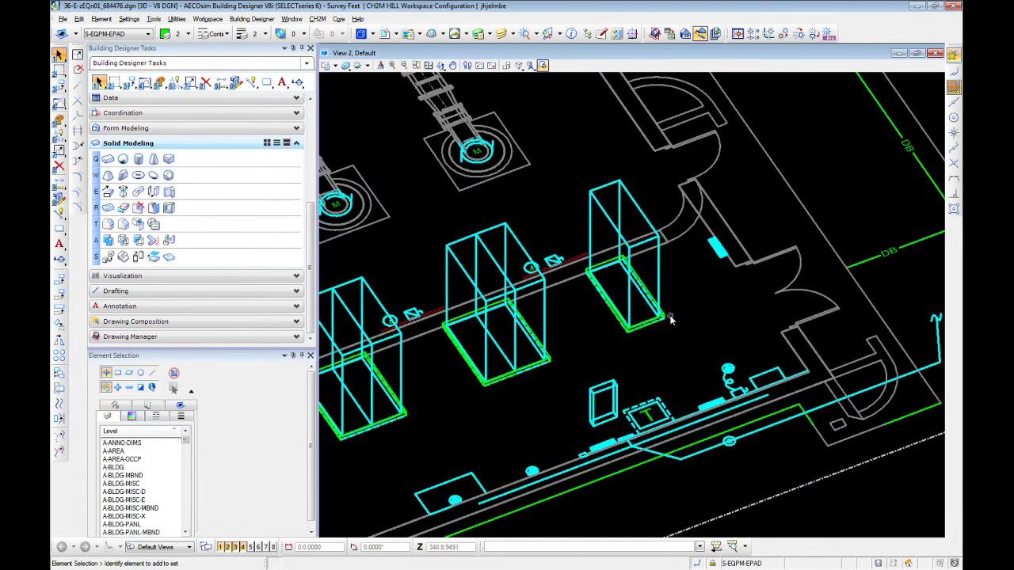
Copy the third switchboard's narrowed pad once to the transformer symbol T, aligning its bottom front corner with the dashed outline
scroll(636, 340, "up", 3)
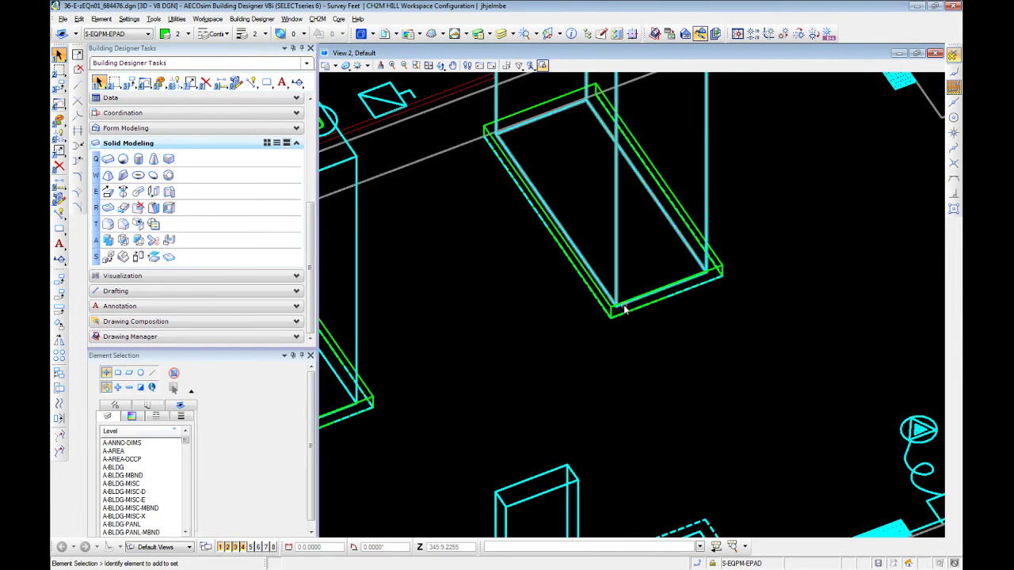
left_click(611, 317)
scroll(638, 330, "up", 2)
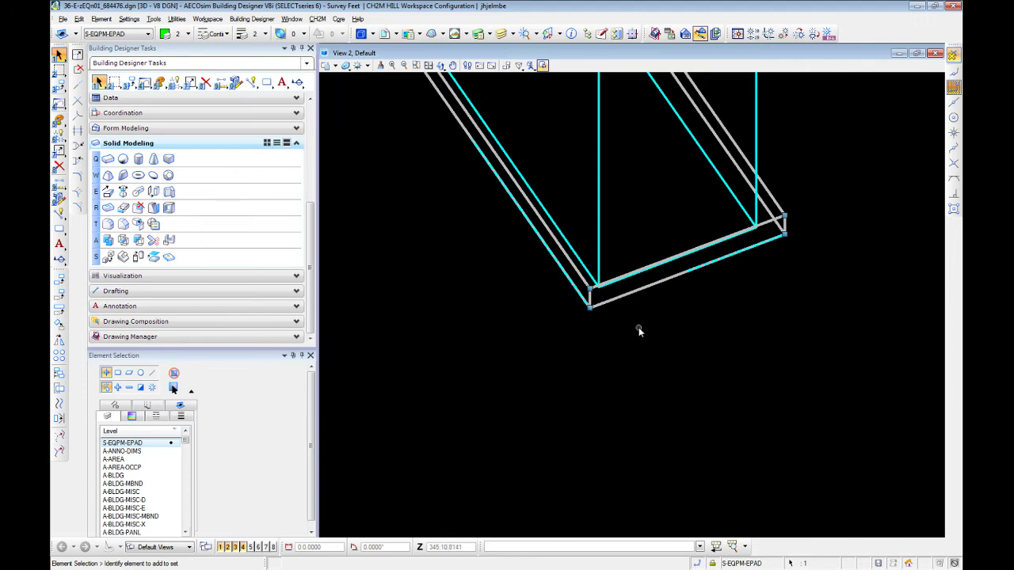
key("3")
key("1")
left_click(590, 308)
scroll(715, 312, "down", 4)
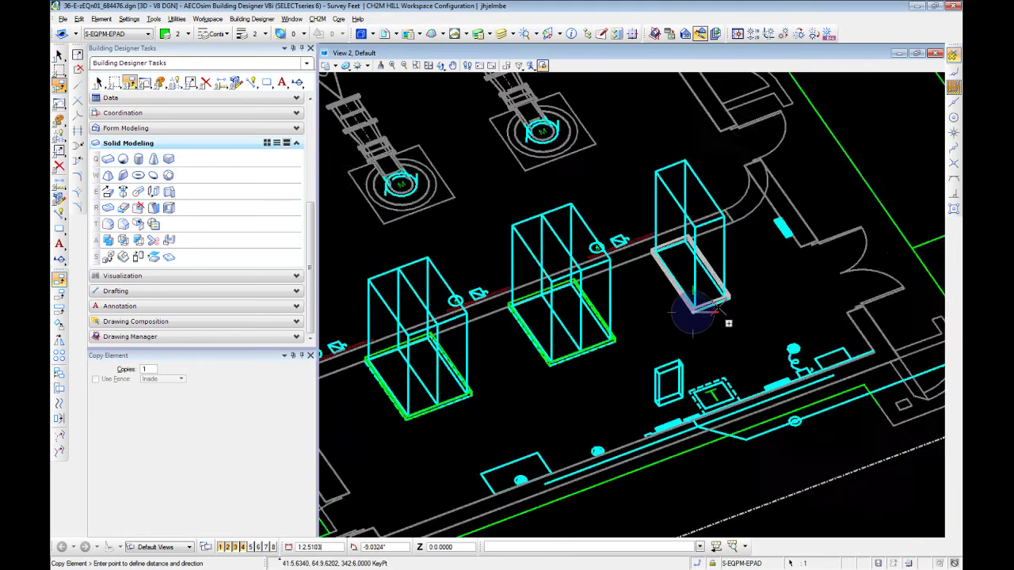
scroll(693, 310, "down", 2)
scroll(689, 381, "up", 6)
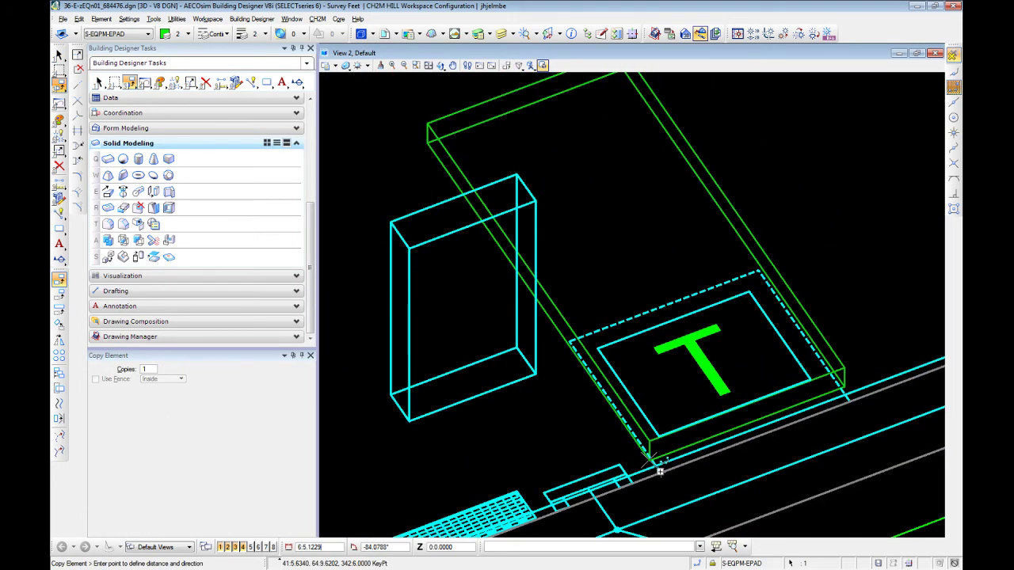
key("Escape")
scroll(813, 426, "down", 2)
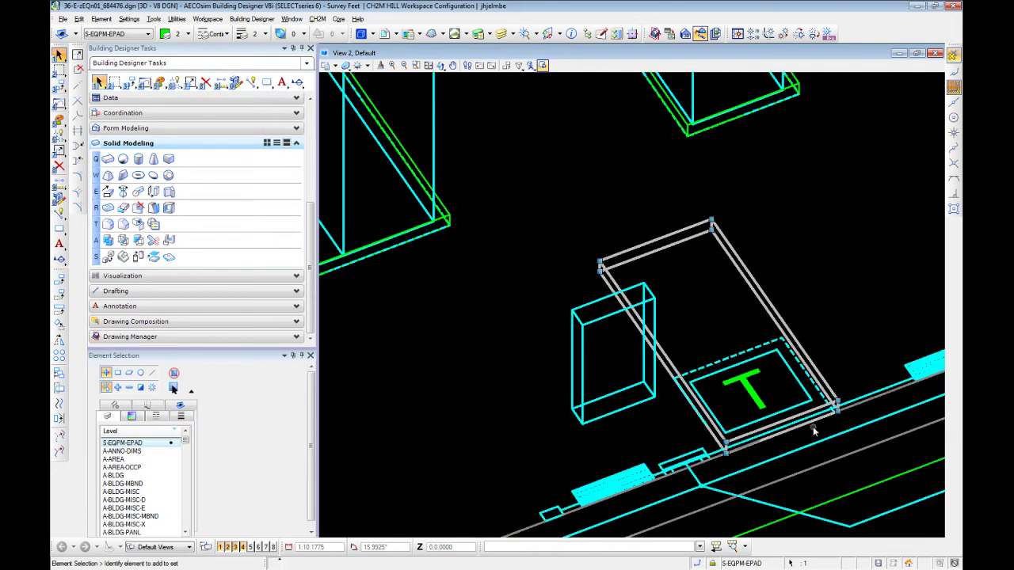
Shorten the transformer's pad by its far bottom corner handle, snapping to the far corner of the dashed outline around the T
scroll(735, 253, "up", 4)
scroll(717, 245, "down", 2)
left_click(690, 207)
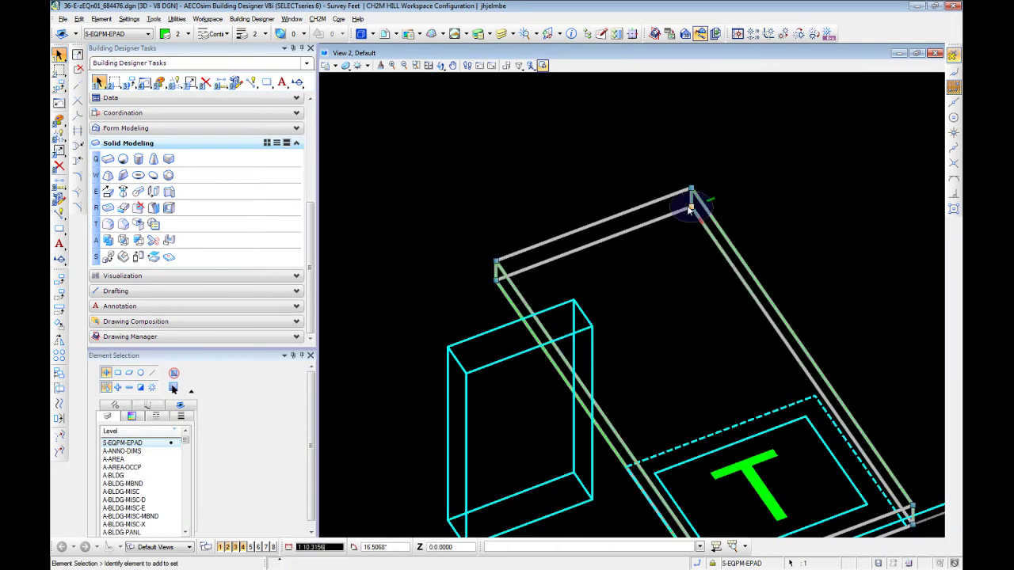
left_click(814, 394)
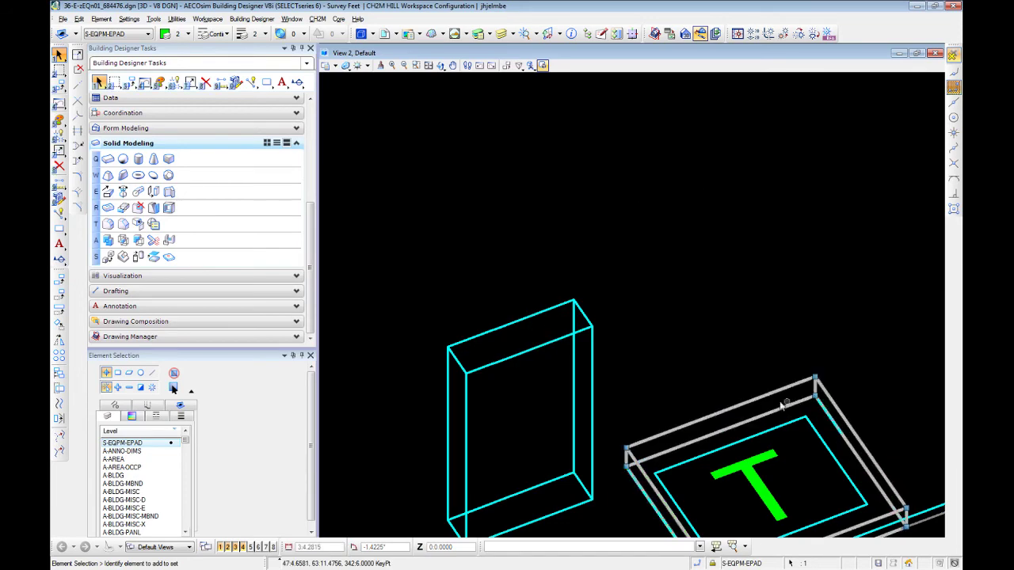
left_click(626, 318)
scroll(654, 325, "down", 3)
middle_click_drag(656, 325, 720, 239)
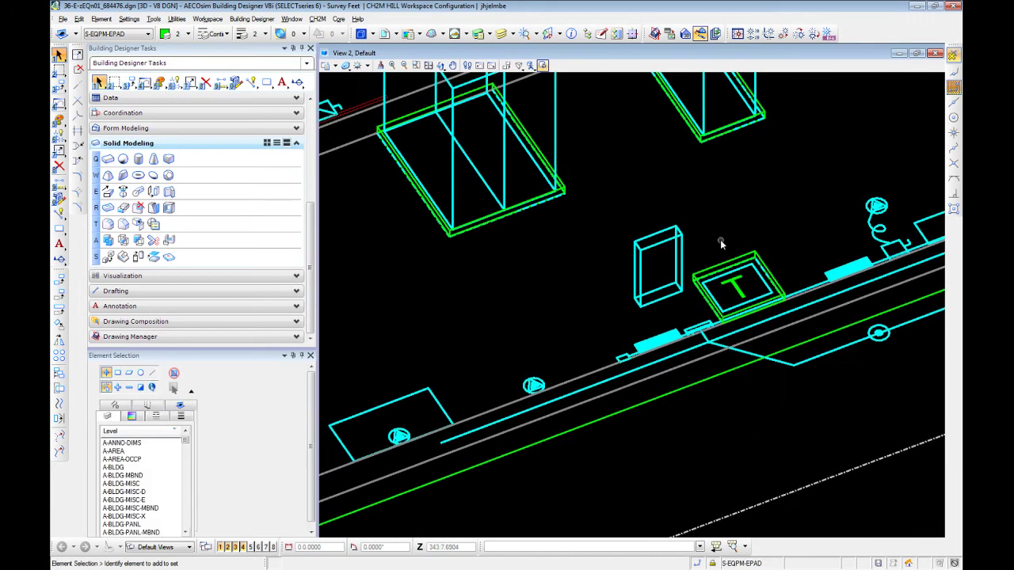
Restore the four-view layout and move all five switchboard cabinets vertically up 4 inches in the front view, onto their equipment pads
middle_click_drag(670, 207, 812, 291, "shift")
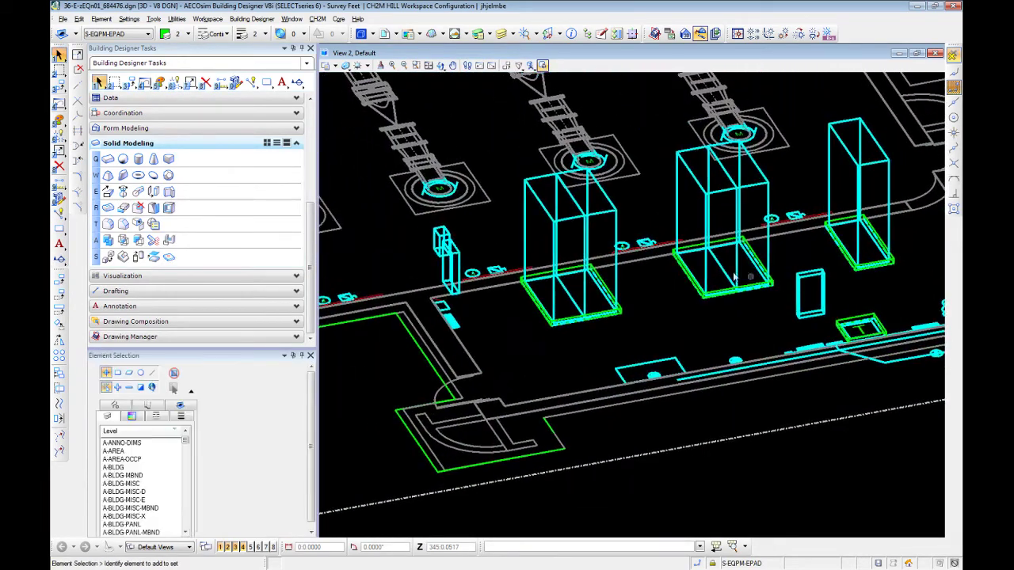
left_click(539, 206)
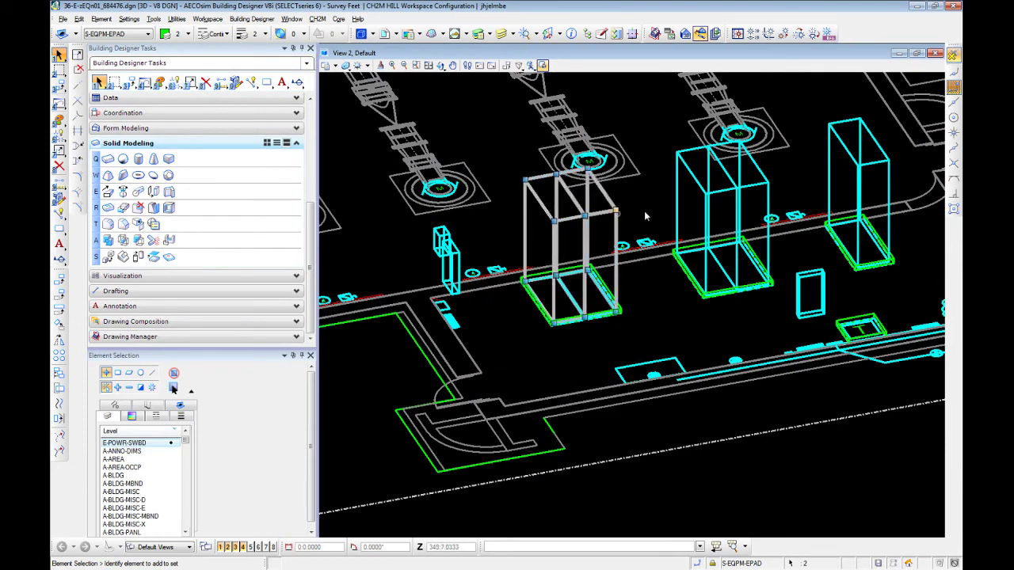
left_click(722, 194)
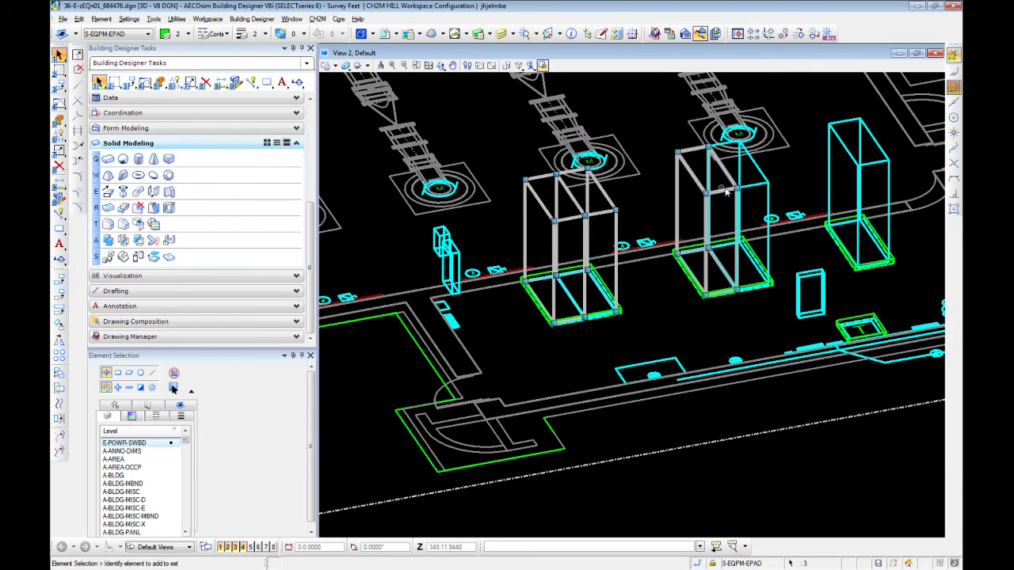
left_click(881, 185)
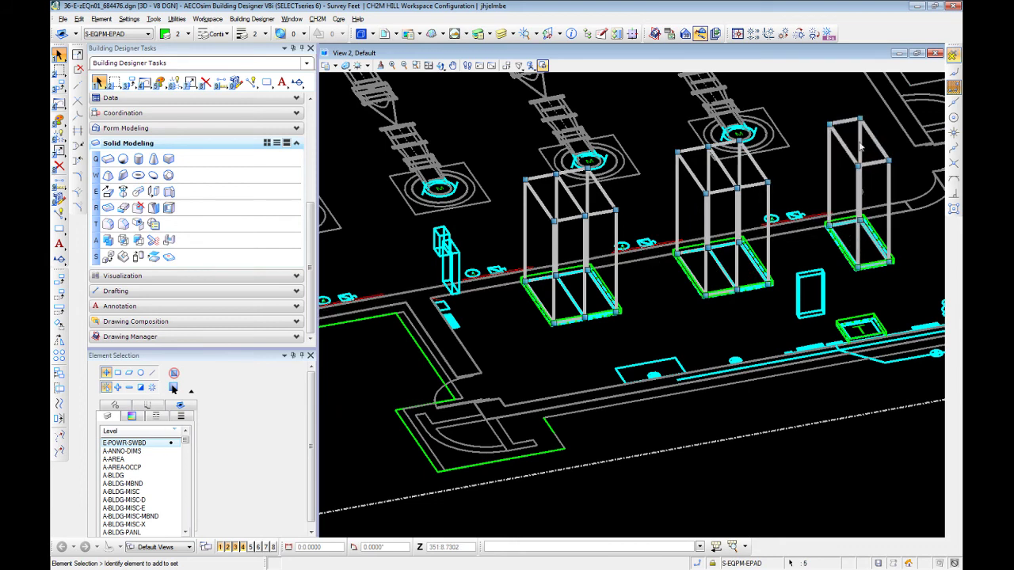
left_click(916, 54)
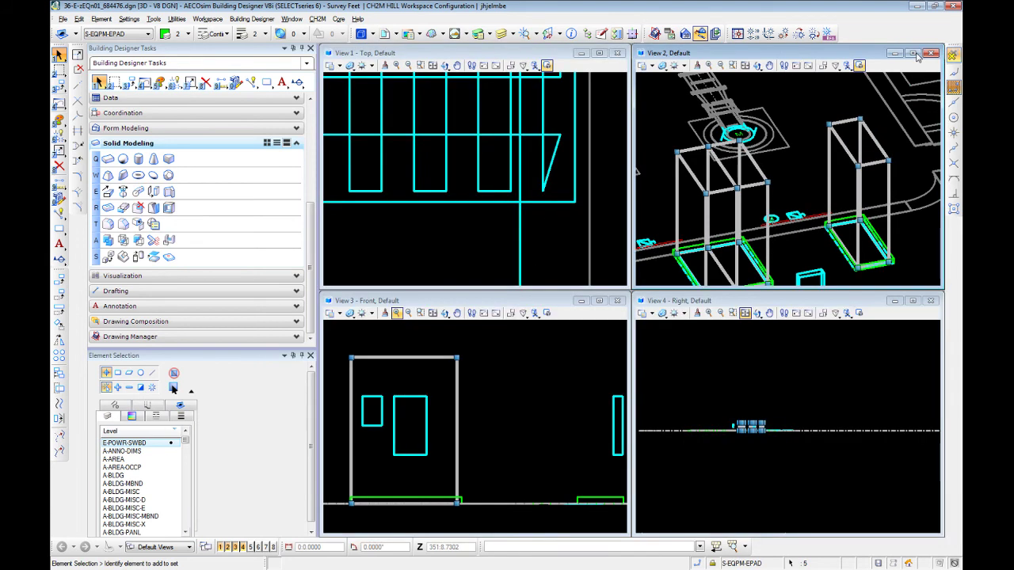
scroll(826, 283, "up", 3)
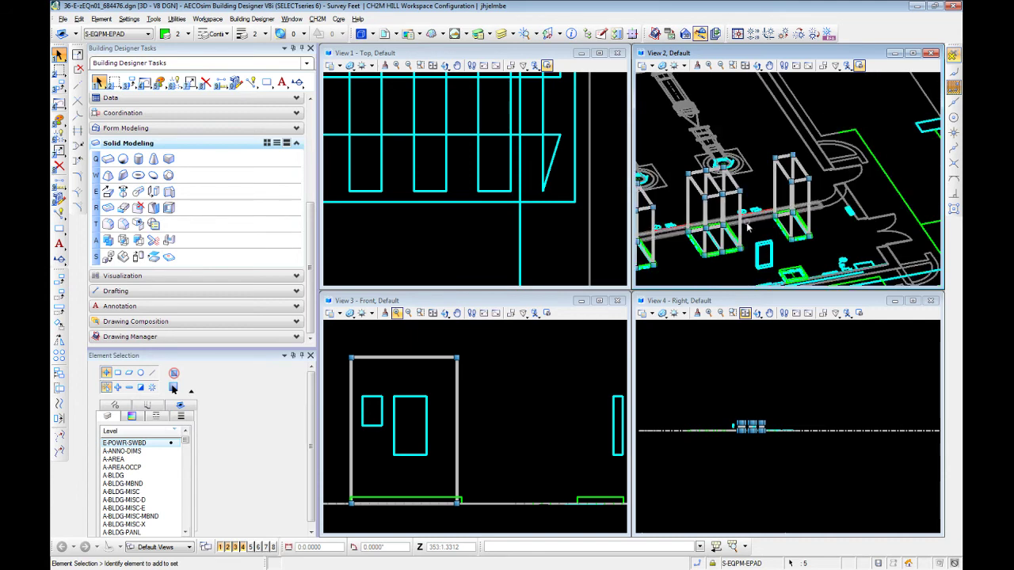
key("3")
key("2")
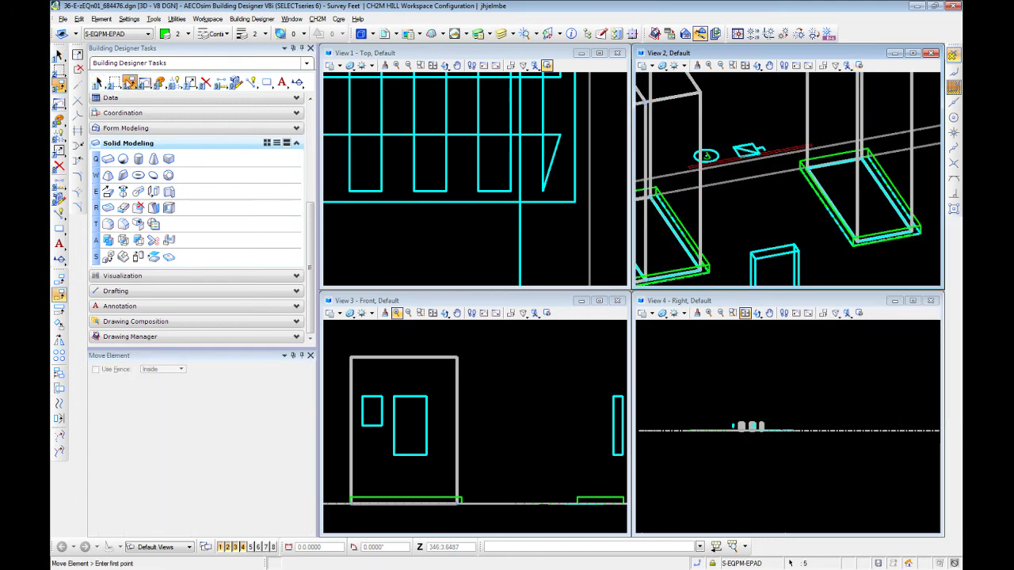
left_click(129, 82)
left_click(168, 104)
middle_click(860, 226)
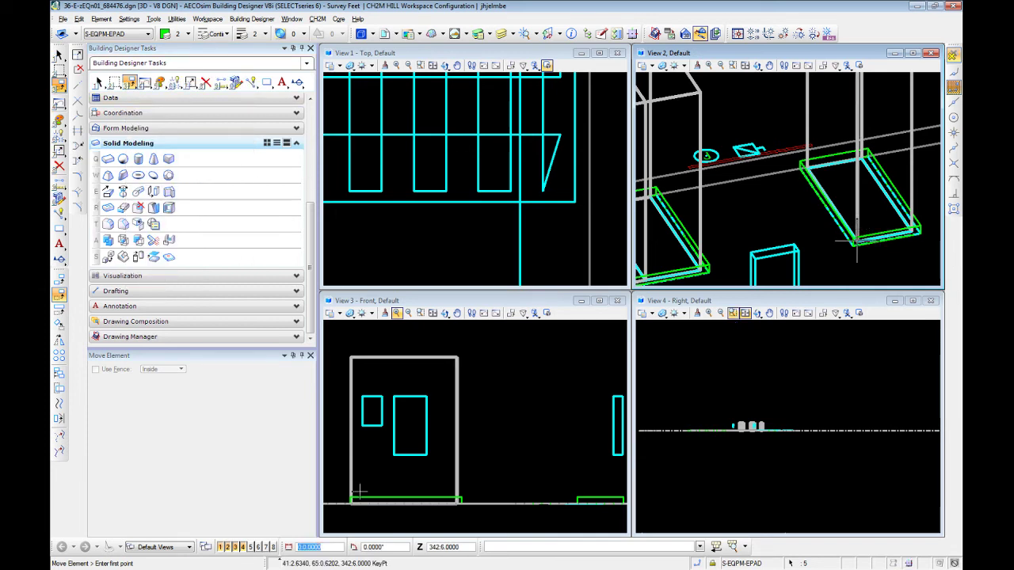
left_click(856, 238)
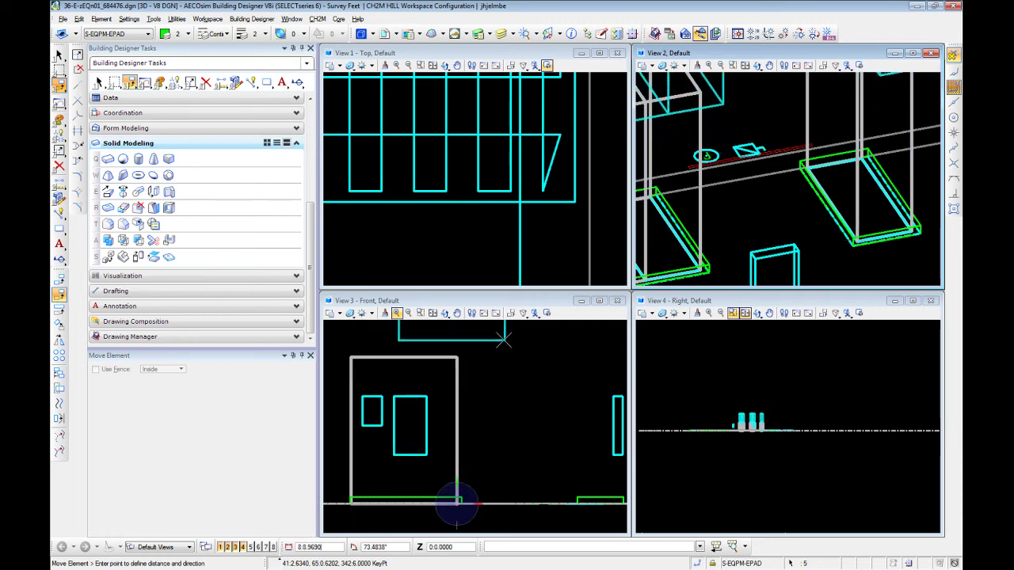
left_click(469, 302)
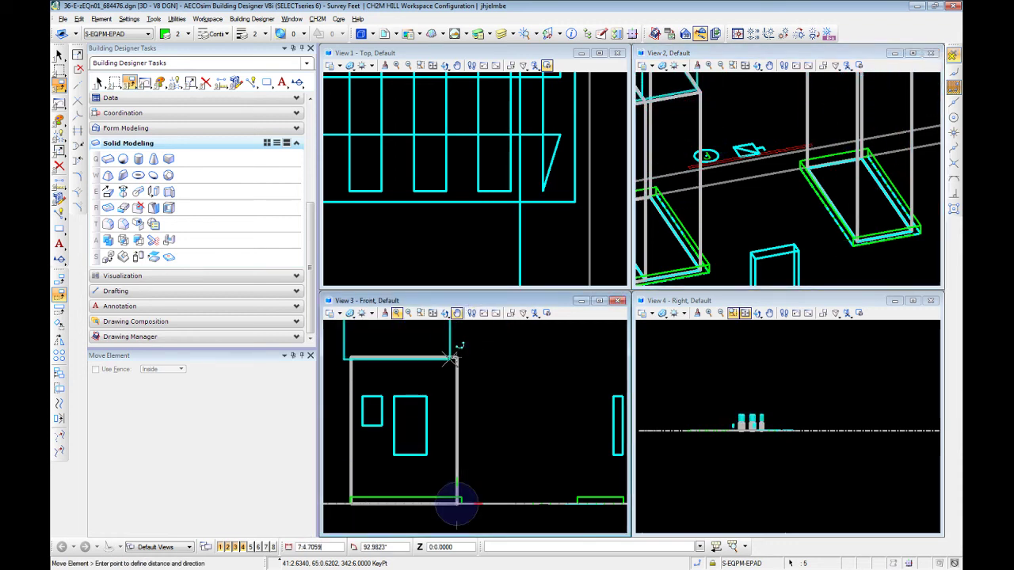
key("Return")
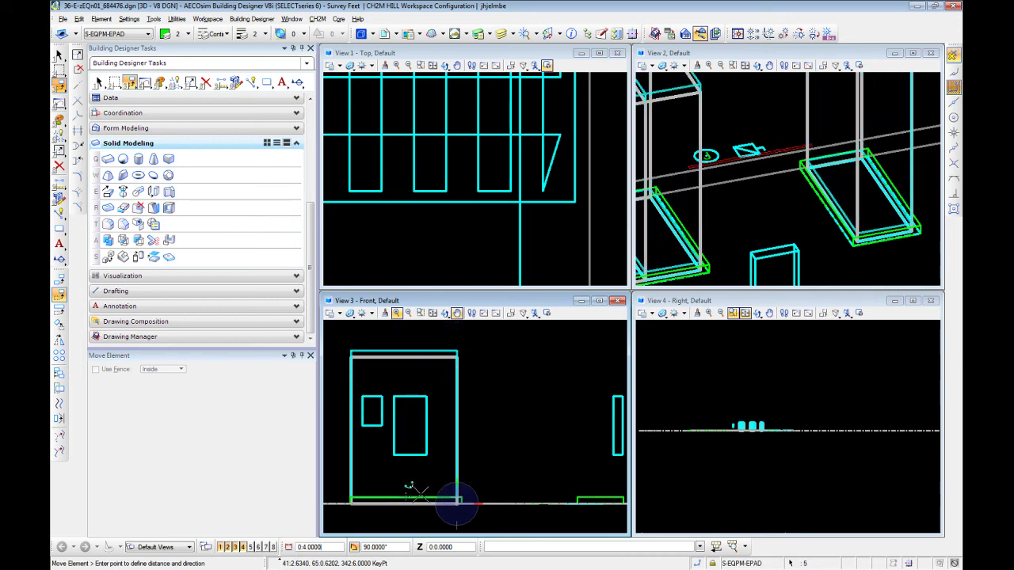
key("Escape")
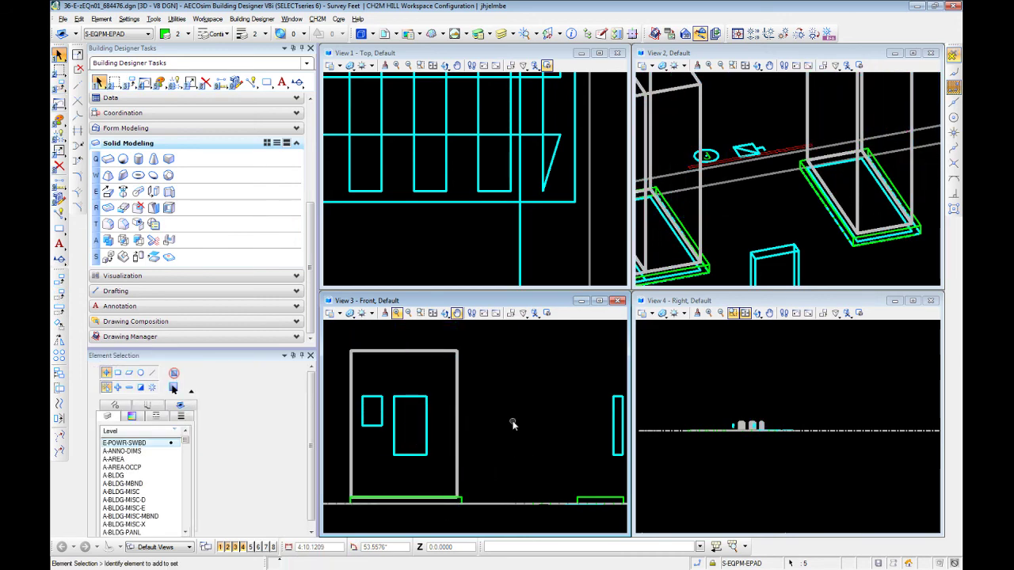
scroll(507, 433, "down", 2)
scroll(479, 449, "up", 3)
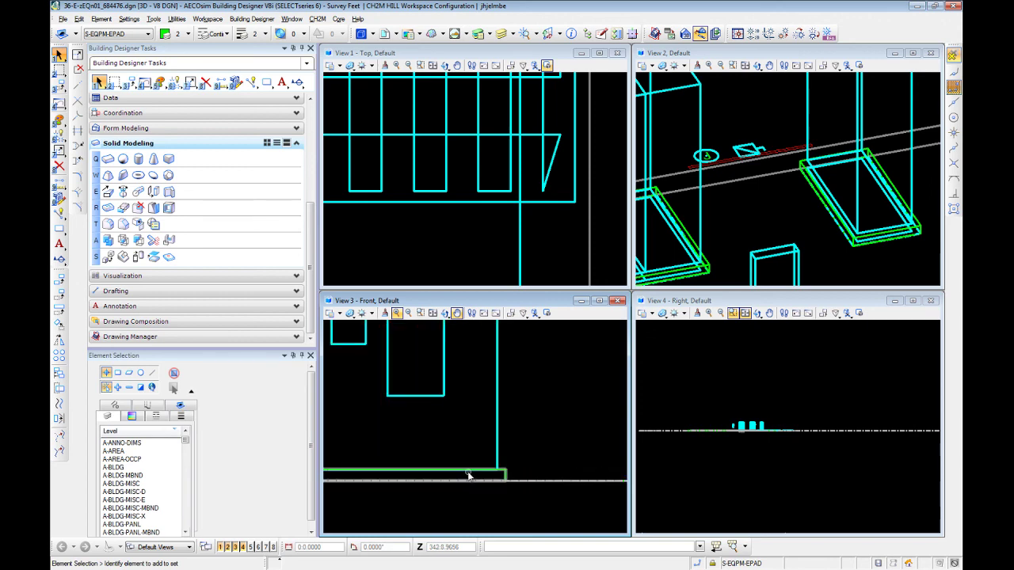
scroll(755, 200, "down", 3)
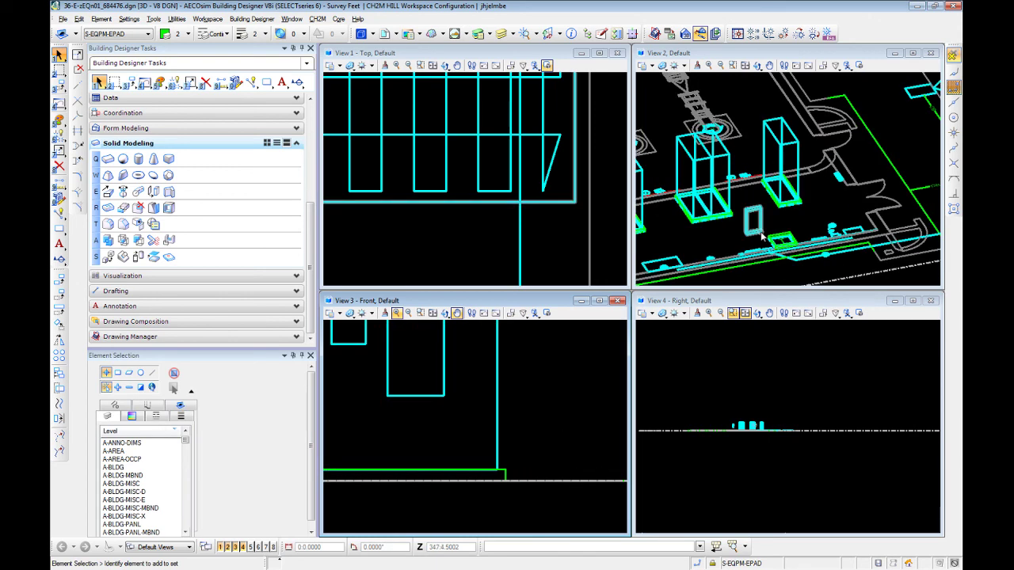